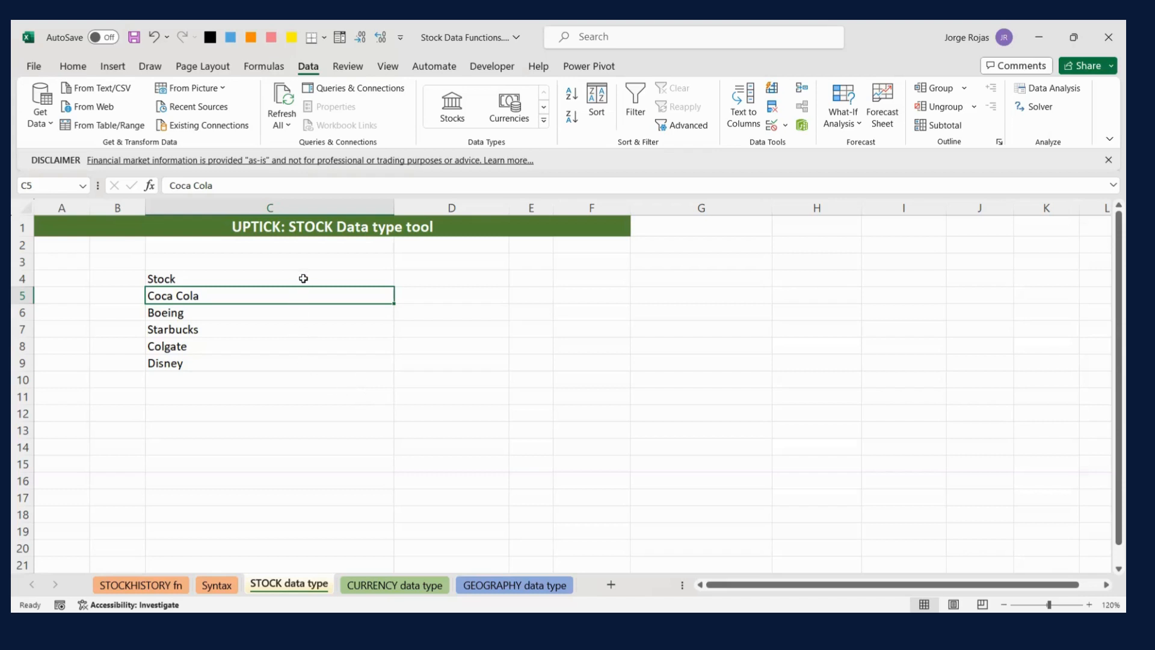
# - Convert the stock list in C4:C9 into a table whose first row is the header
pyautogui.moveTo(303, 277); pyautogui.dragTo(302, 362)
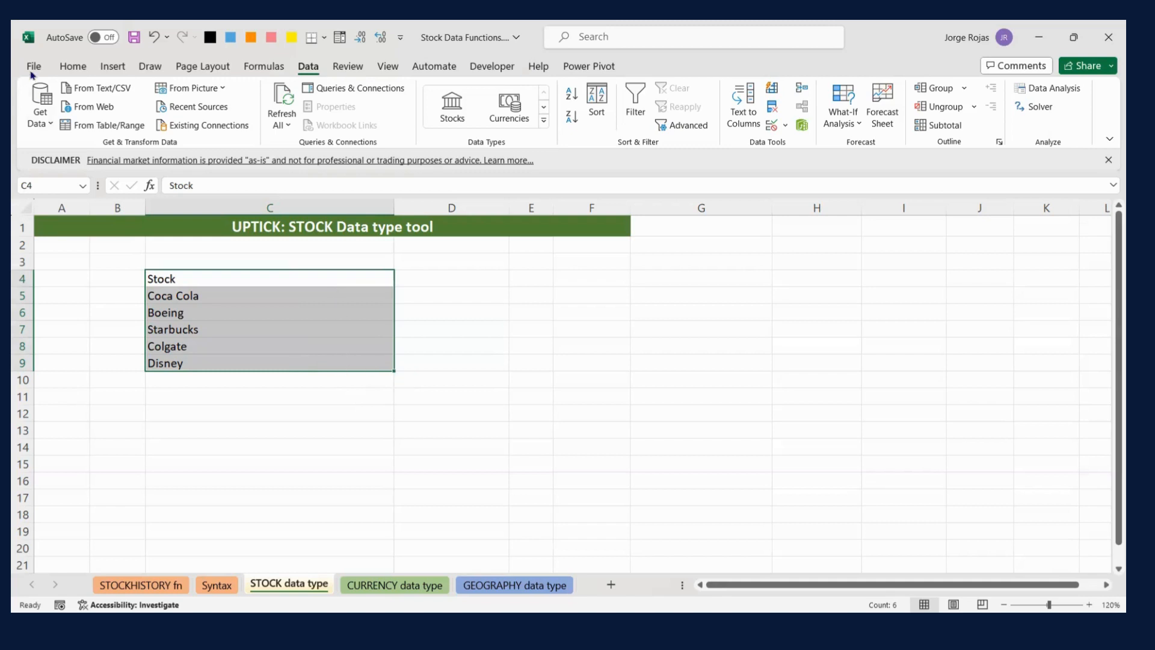
pyautogui.click(114, 67)
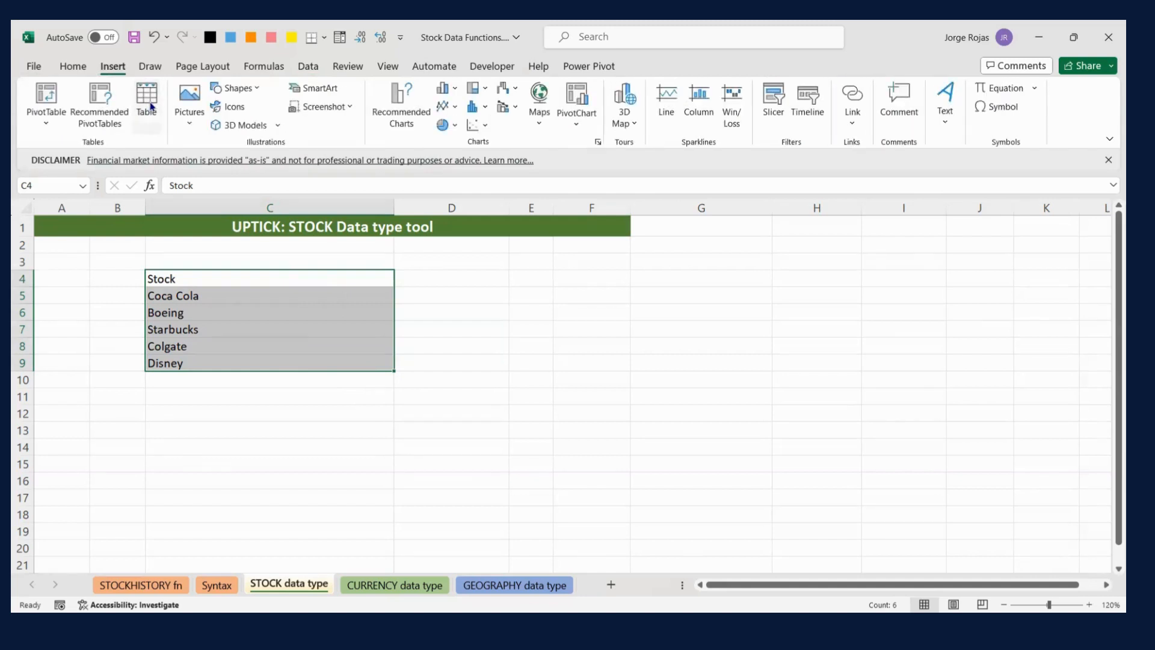
pyautogui.click(147, 97)
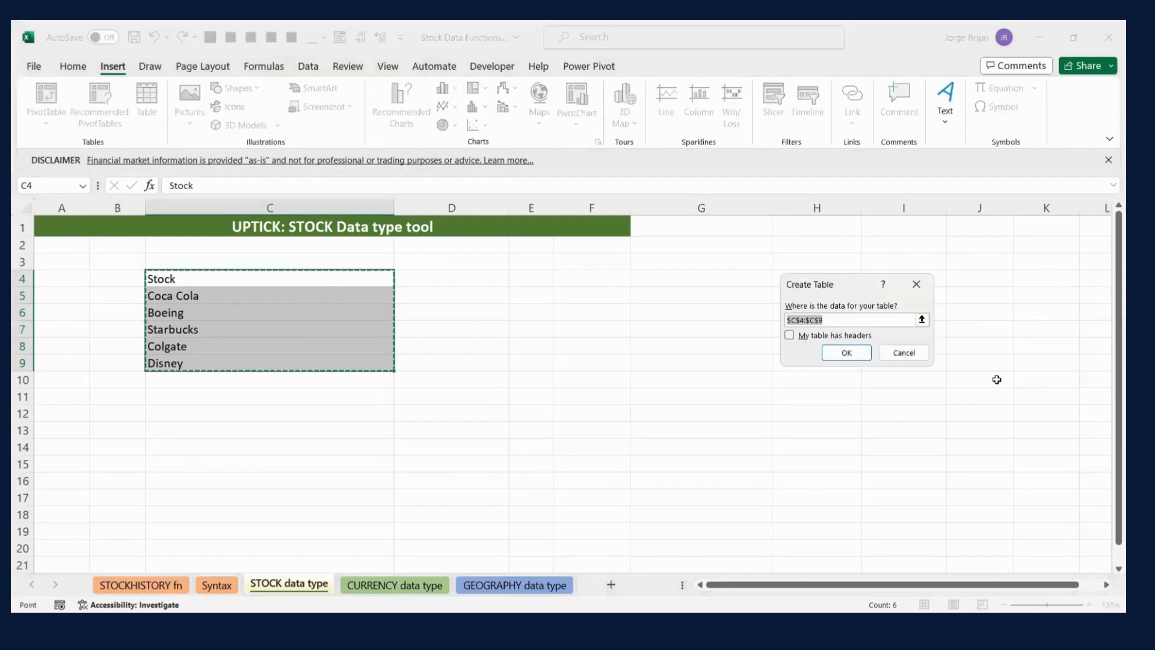
pyautogui.click(792, 338)
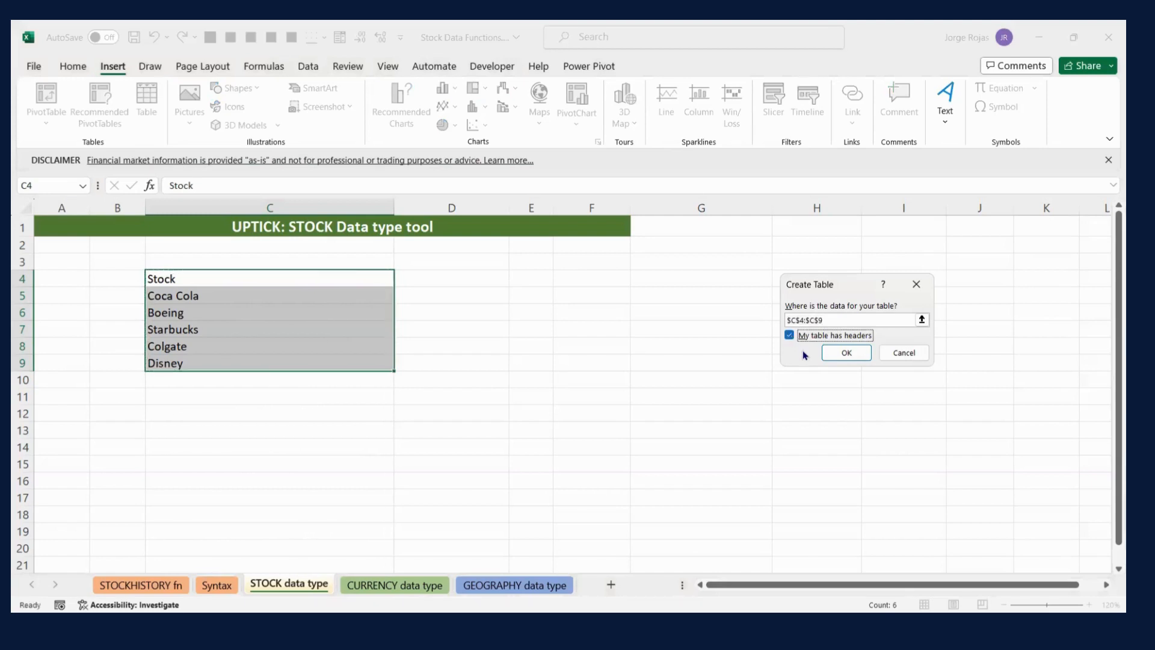
pyautogui.click(846, 353)
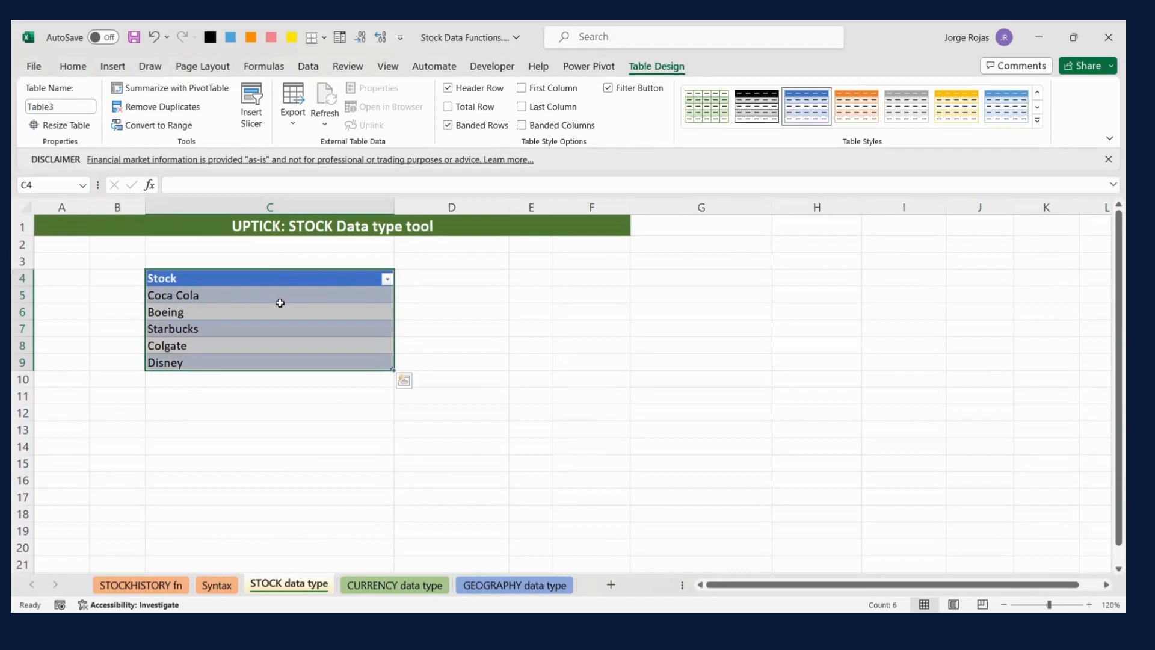
pyautogui.click(310, 70)
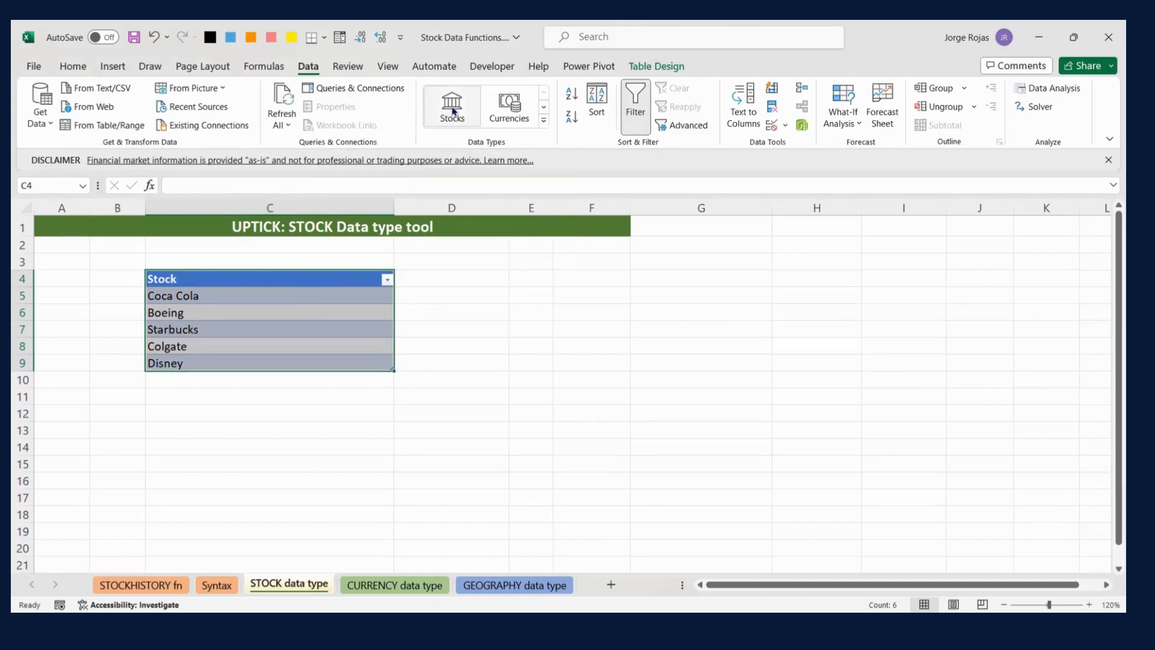
pyautogui.hotkey('ctrl', 'q')
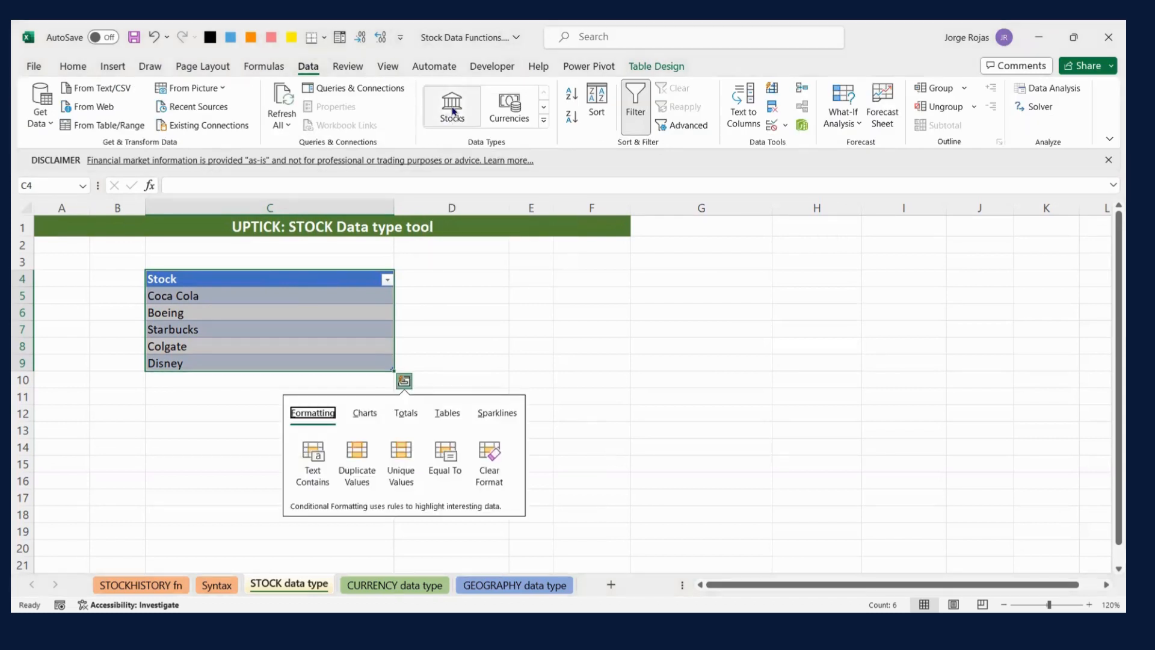
pyautogui.keyDown('alt'); pyautogui.click(512, 368); pyautogui.keyUp('alt')
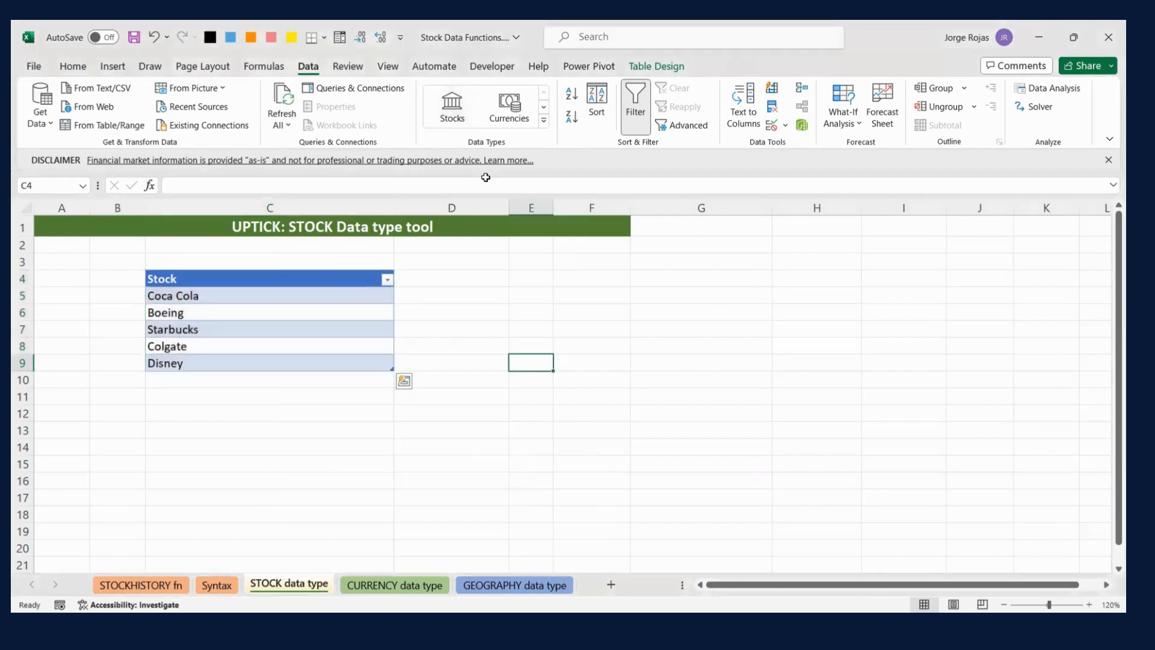
pyautogui.click(1109, 218)
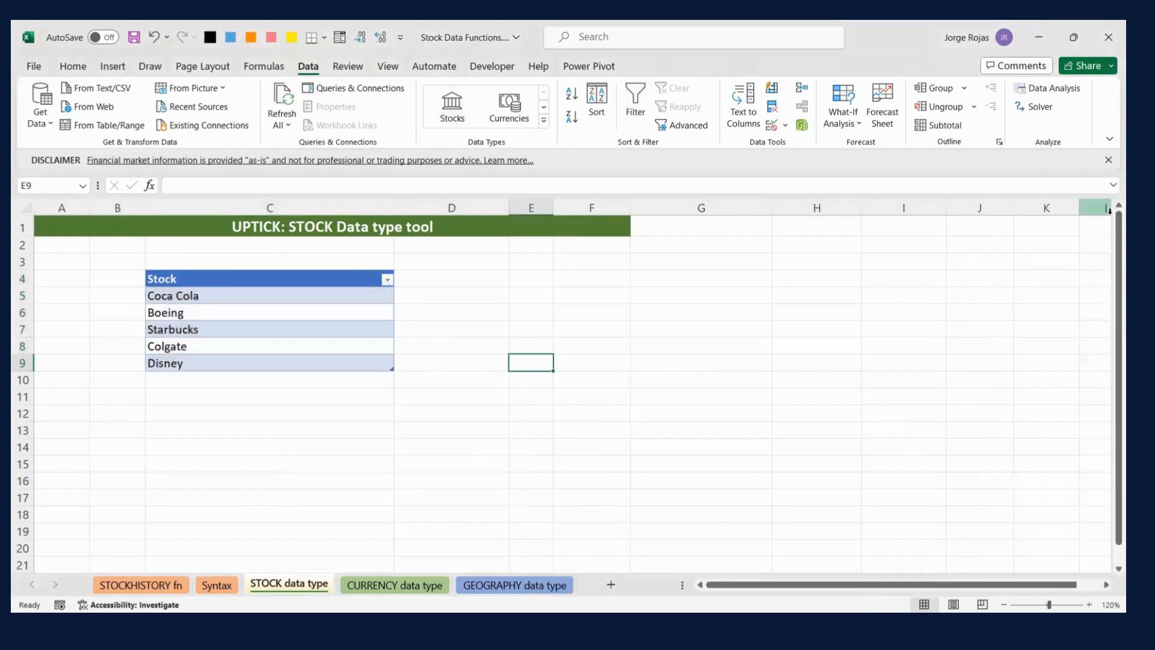
# - Convert the company names in the Stock table, C4:C9, to the Stocks data type
pyautogui.moveTo(215, 284); pyautogui.dragTo(211, 329)
pyautogui.moveTo(212, 278); pyautogui.dragTo(212, 362)
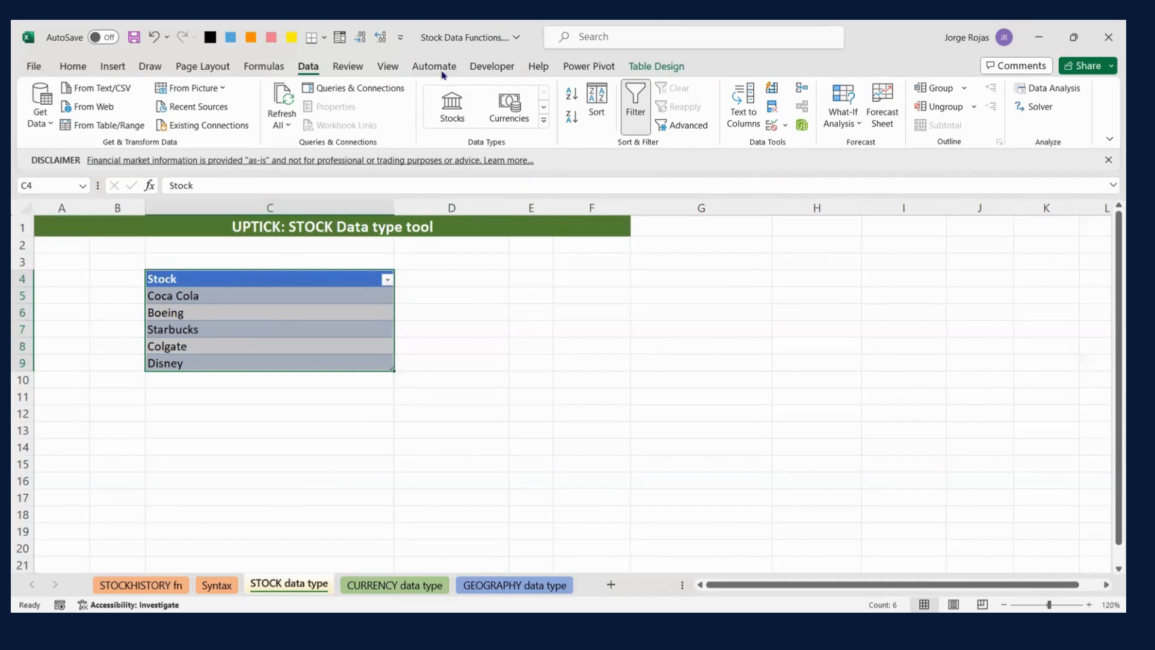
pyautogui.click(456, 115)
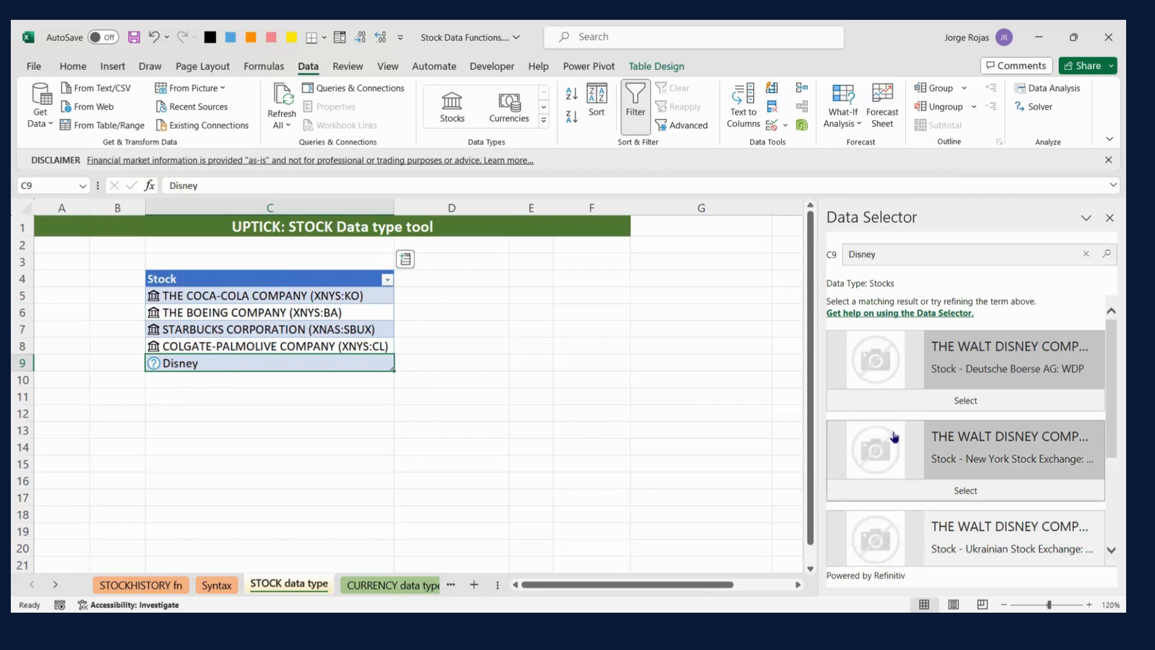
# - Match the unresolved Disney entry in C9 to The Walt Disney Company on the New York Stock Exchange, ticker DIS
pyautogui.moveTo(815, 415); pyautogui.dragTo(749, 421)
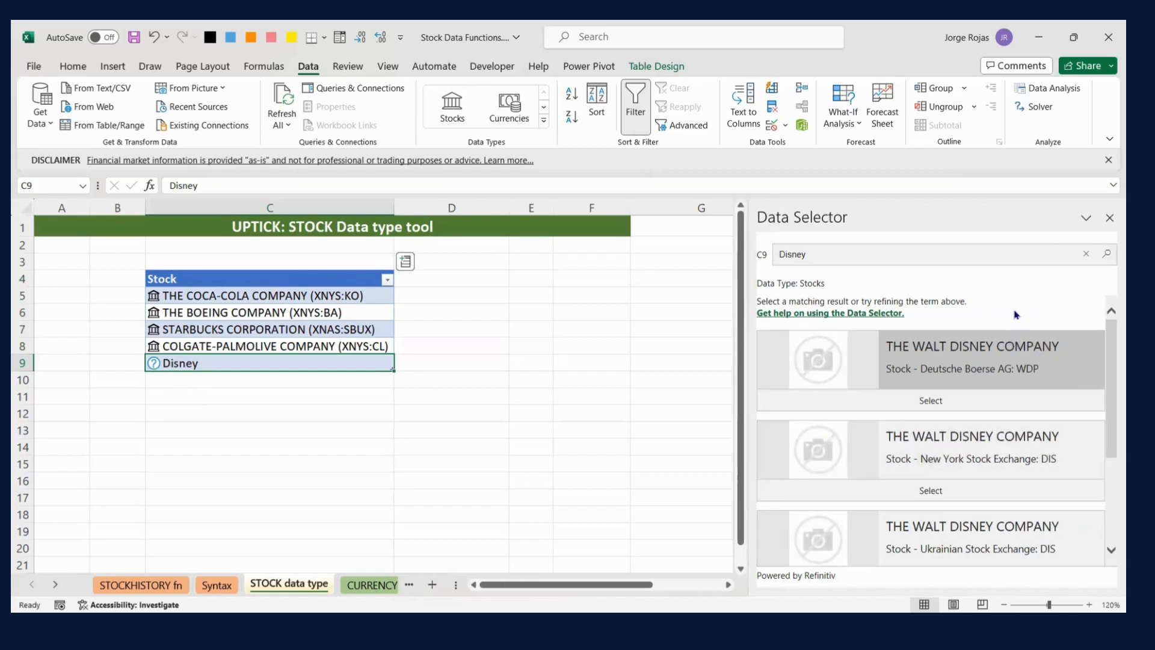
pyautogui.scroll(-1, 966, 348)
pyautogui.scroll(-2, 966, 347)
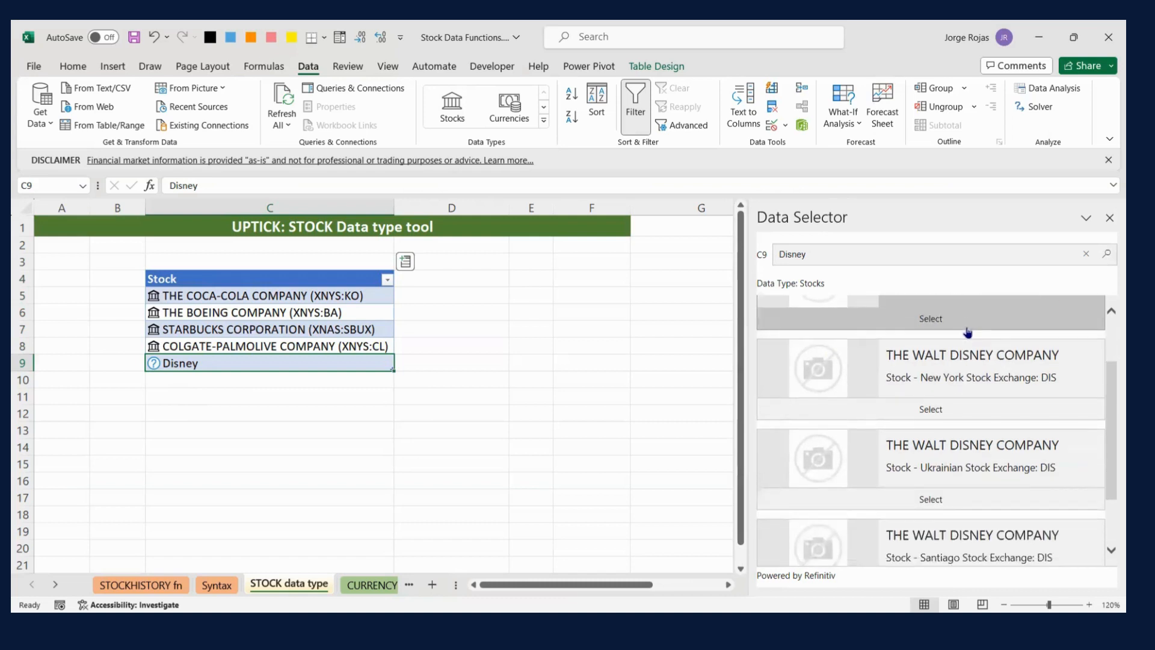
pyautogui.scroll(-1, 960, 467)
pyautogui.scroll(-1, 922, 428)
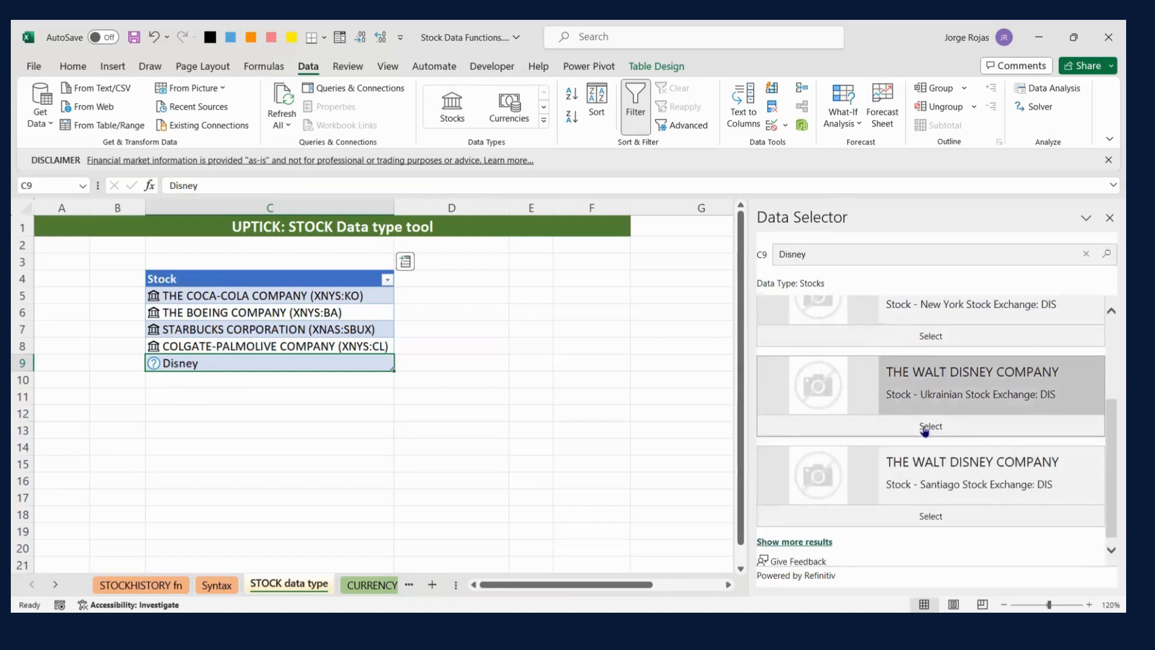
pyautogui.scroll(2, 953, 491)
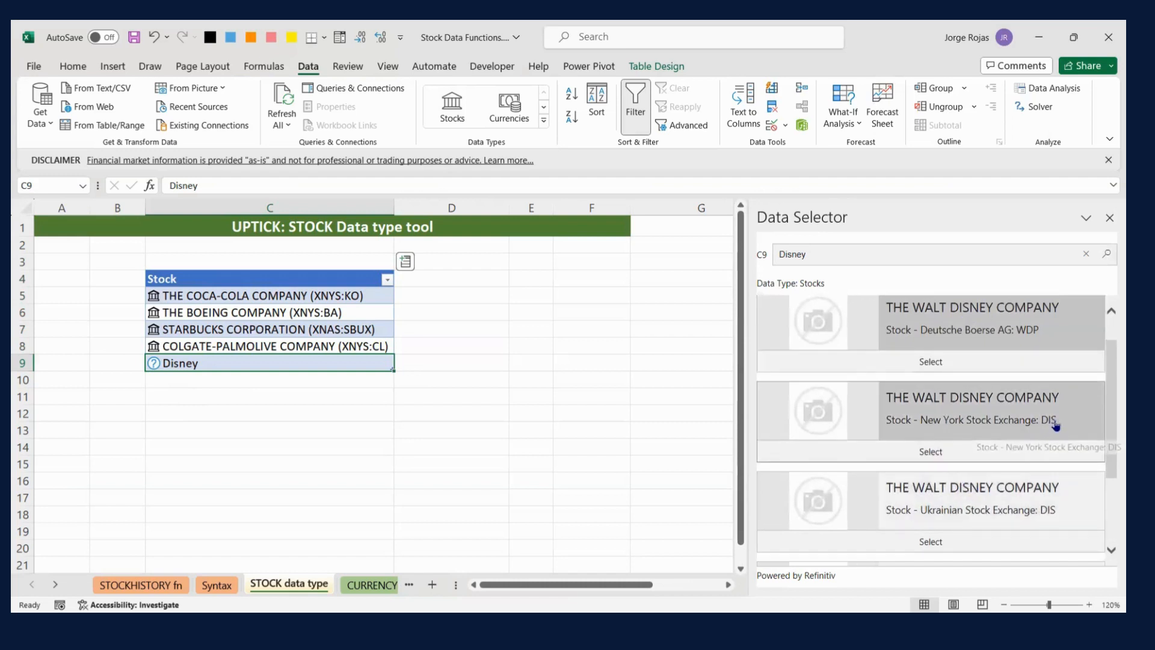
pyautogui.click(936, 453)
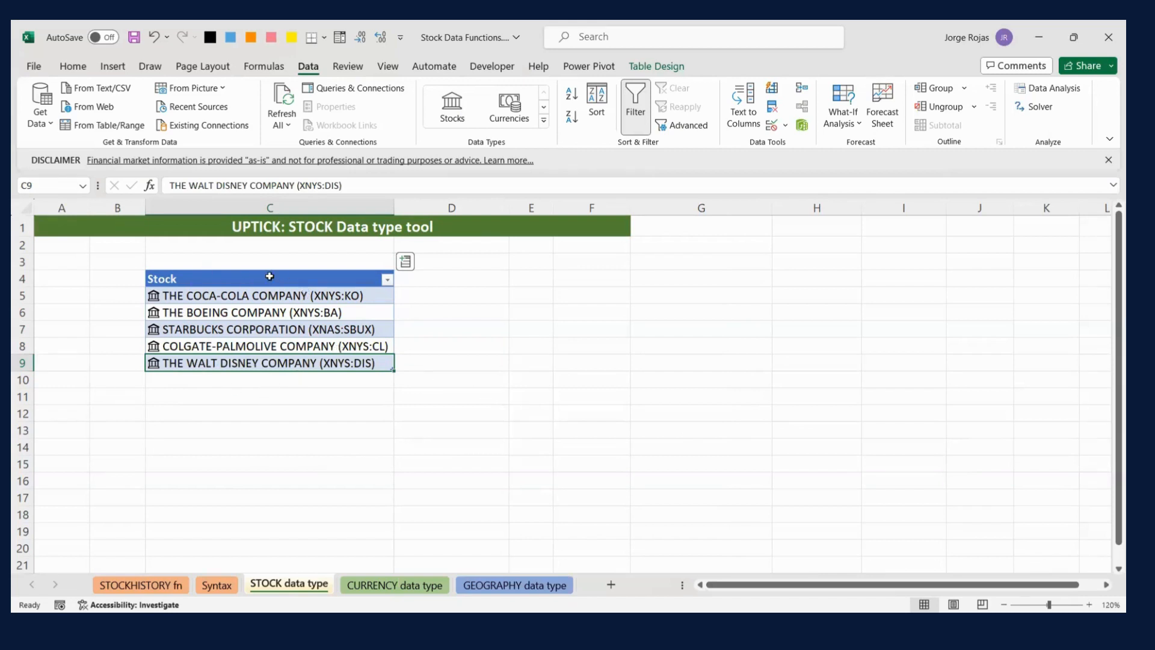
# - Extract the Year incorporated field of the stocks into a new table column
pyautogui.click(406, 263)
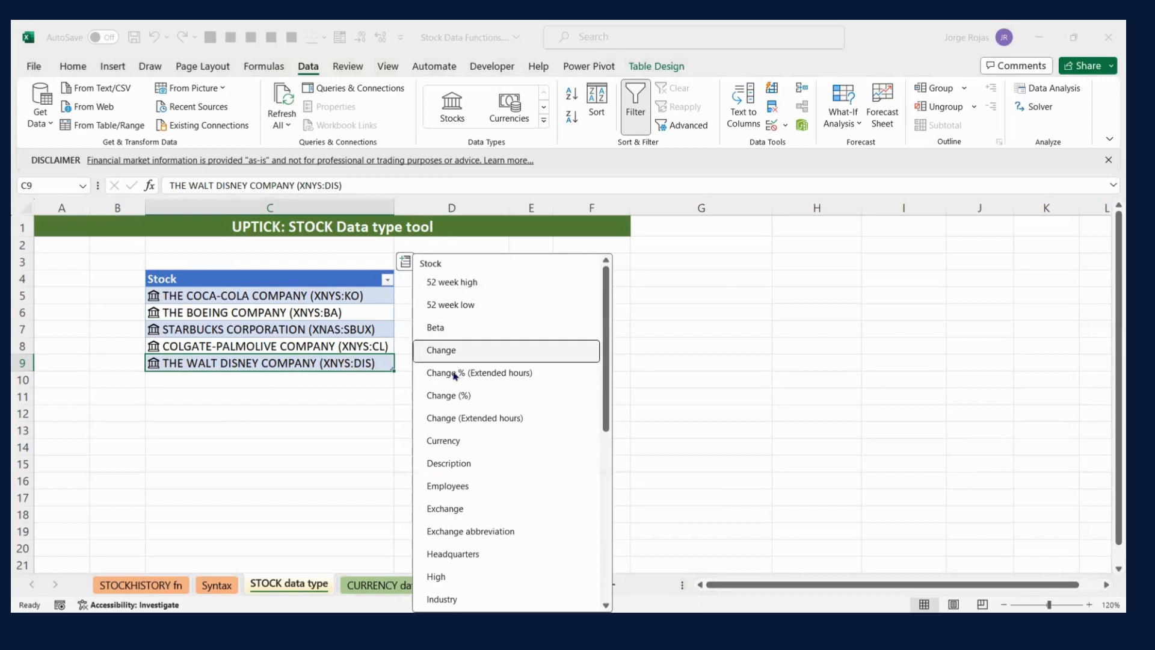
pyautogui.scroll(-1, 457, 379)
pyautogui.scroll(-2, 464, 392)
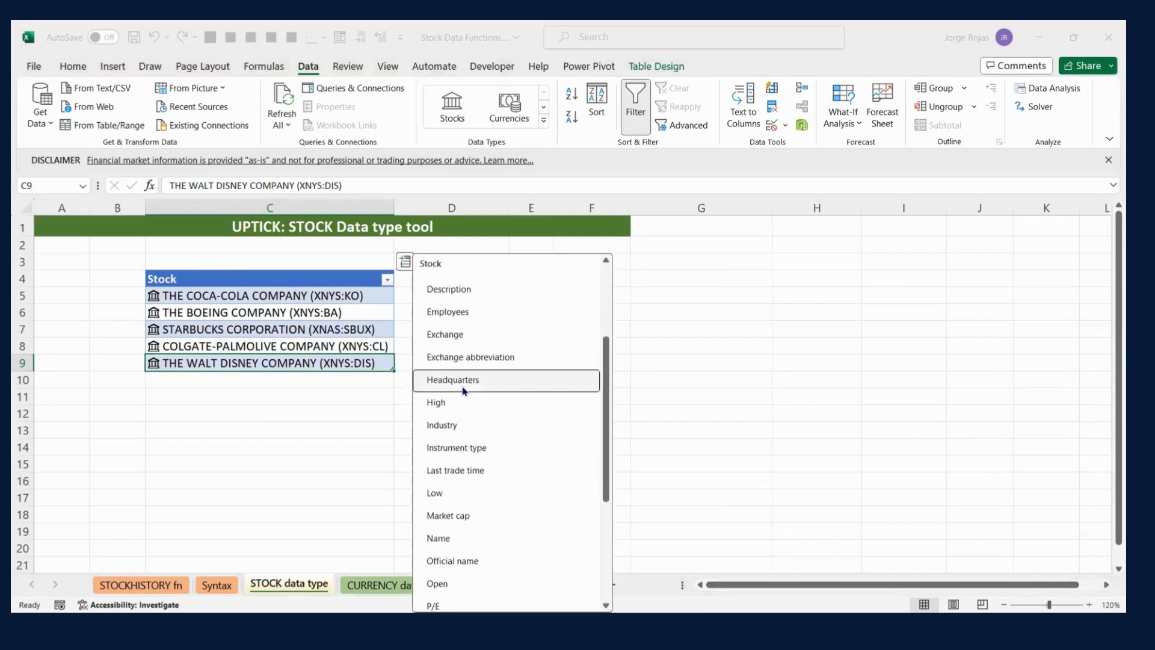
pyautogui.scroll(-2, 478, 397)
pyautogui.scroll(-1, 481, 407)
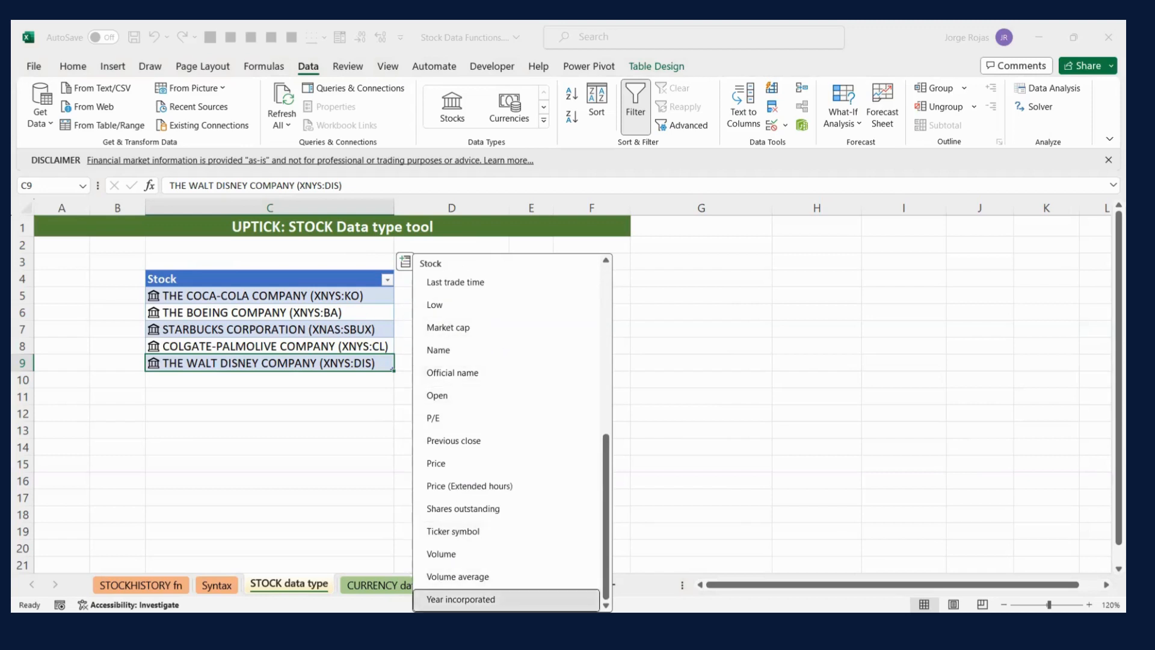
pyautogui.click(469, 599)
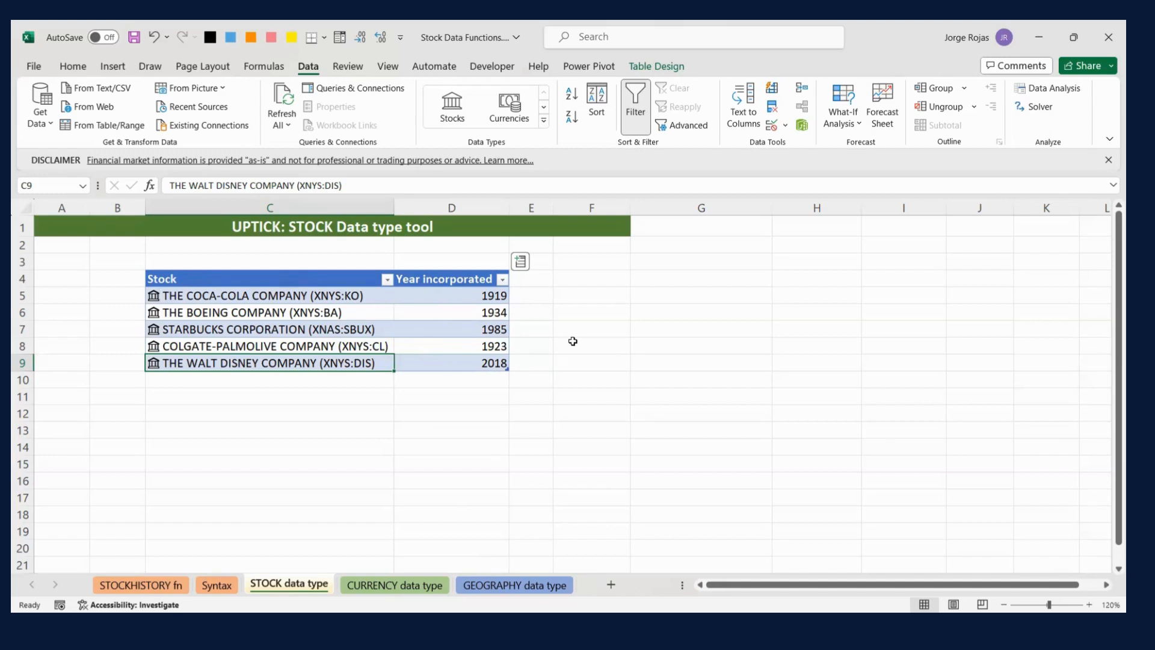
# - Extract the Description field of the stocks into a new table column
pyautogui.click(521, 262)
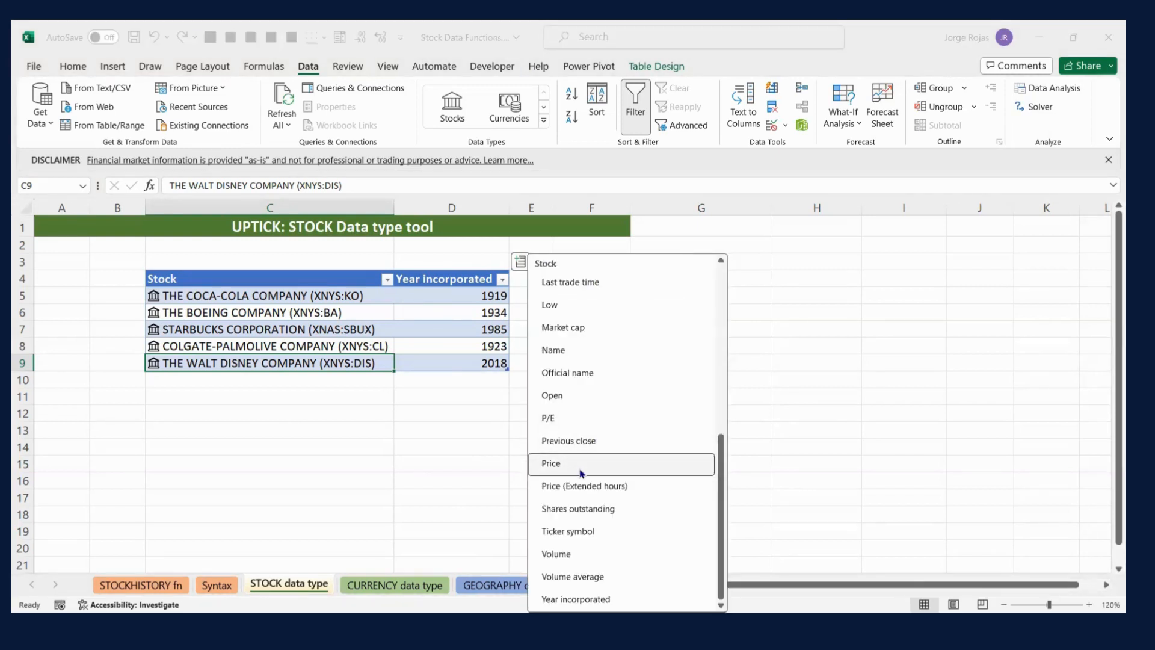
pyautogui.scroll(1, 581, 473)
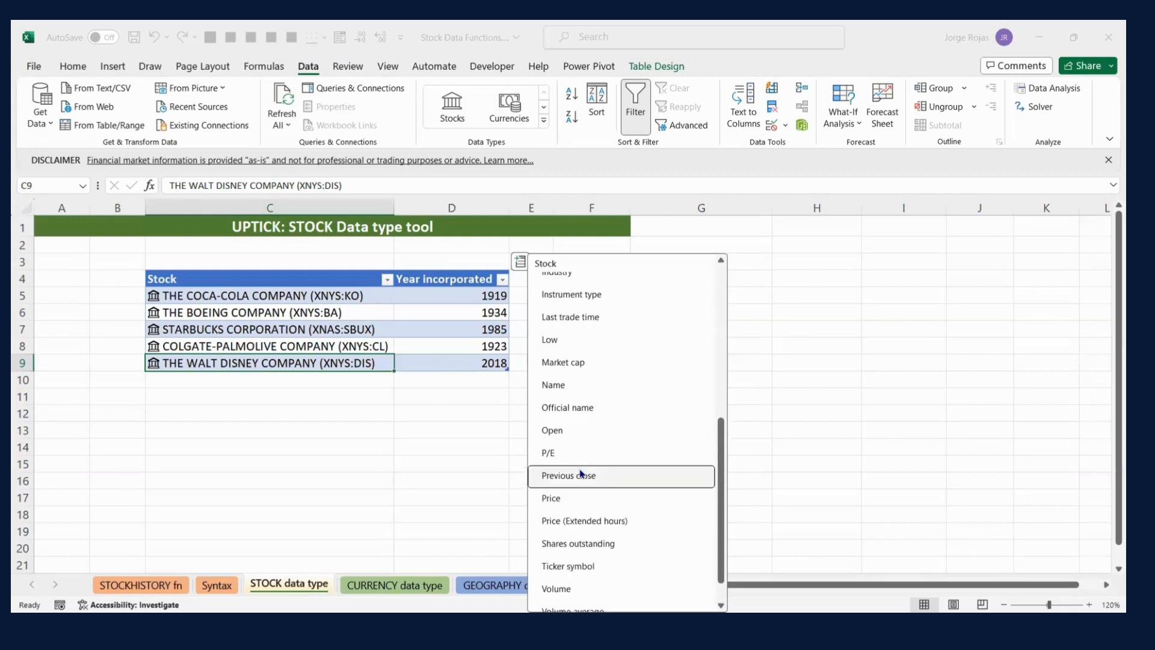
pyautogui.scroll(6, 582, 473)
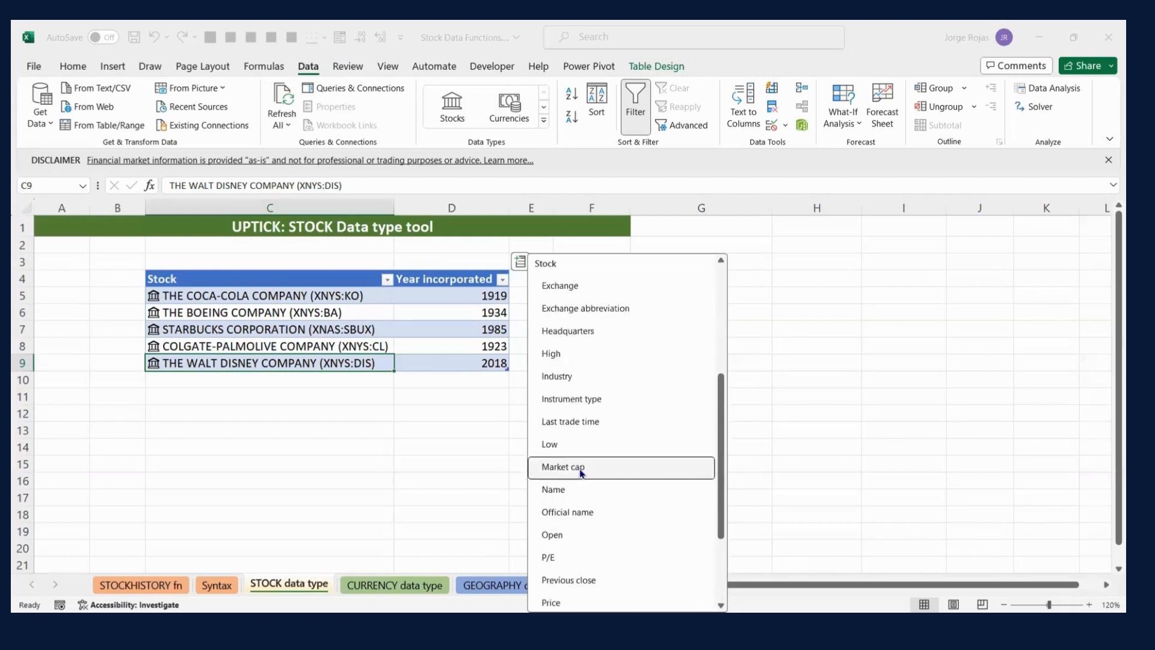
pyautogui.scroll(1, 581, 474)
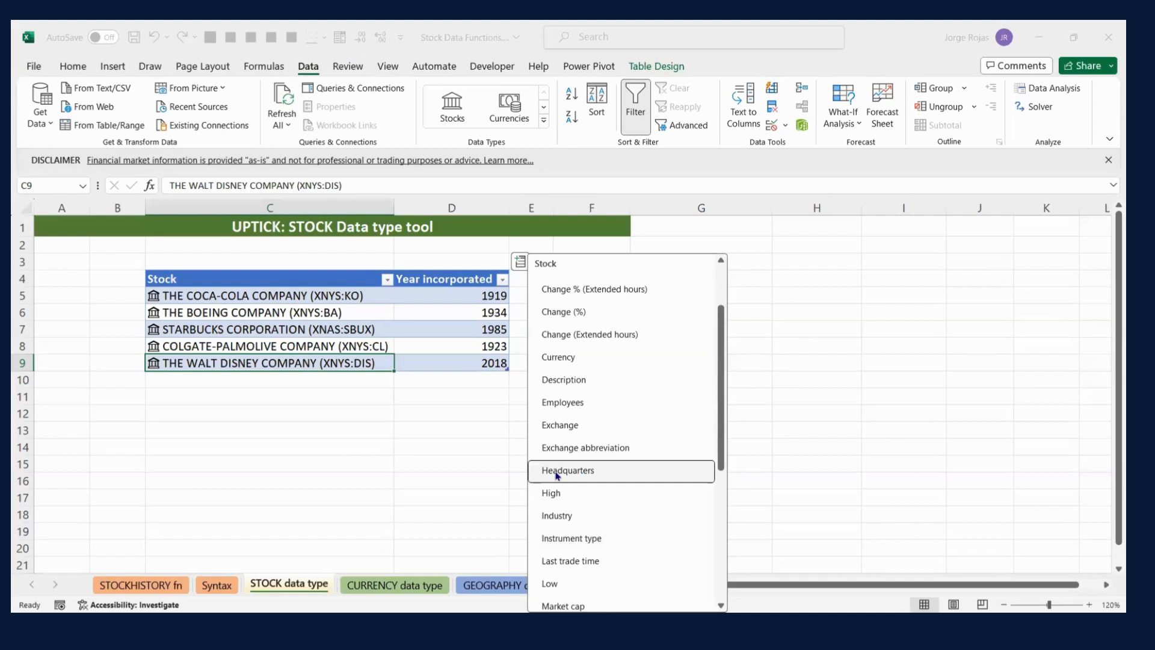
pyautogui.click(568, 380)
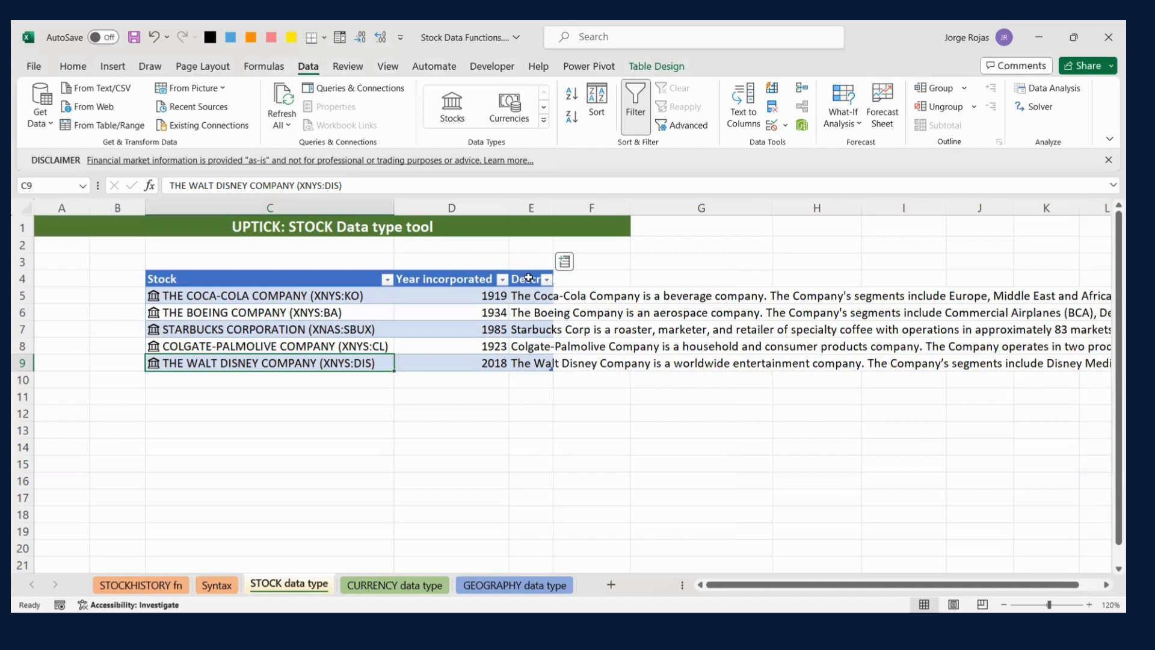
# - Delete the Description column from the stock table
pyautogui.moveTo(528, 278); pyautogui.dragTo(529, 360)
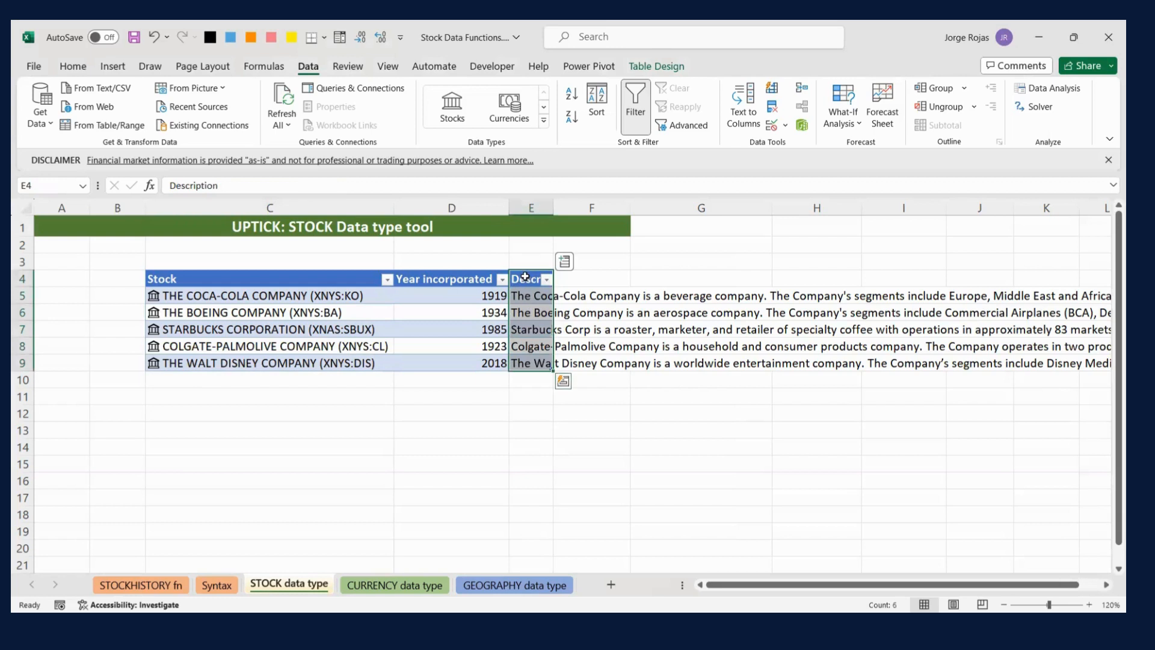
pyautogui.rightClick(525, 276)
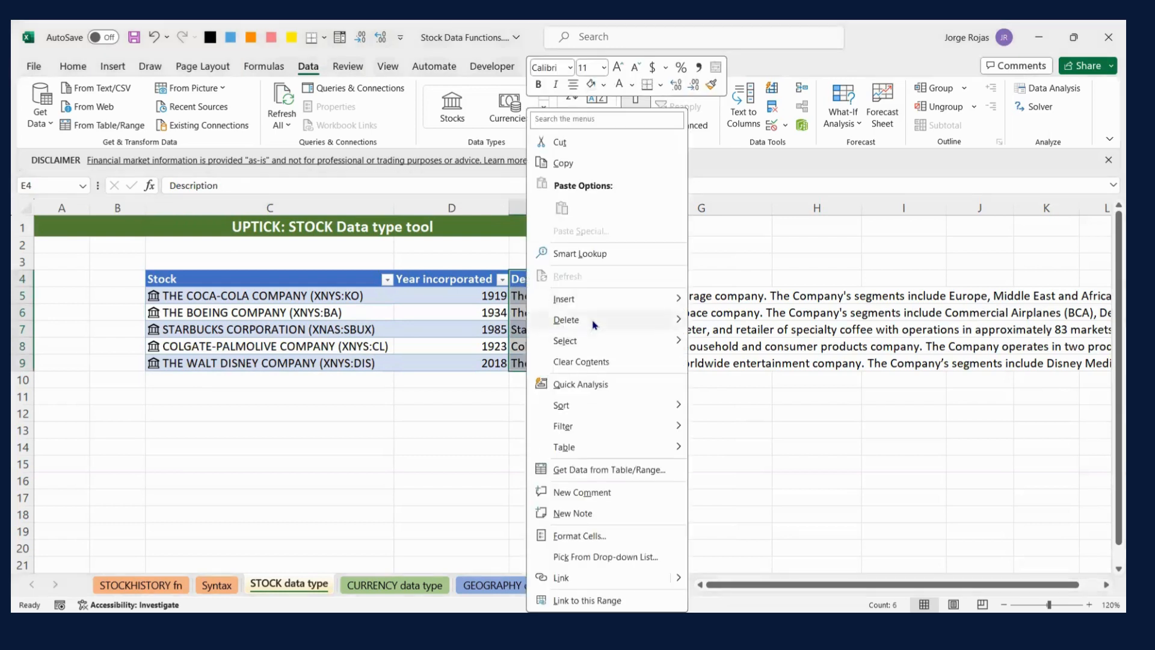
pyautogui.click(740, 328)
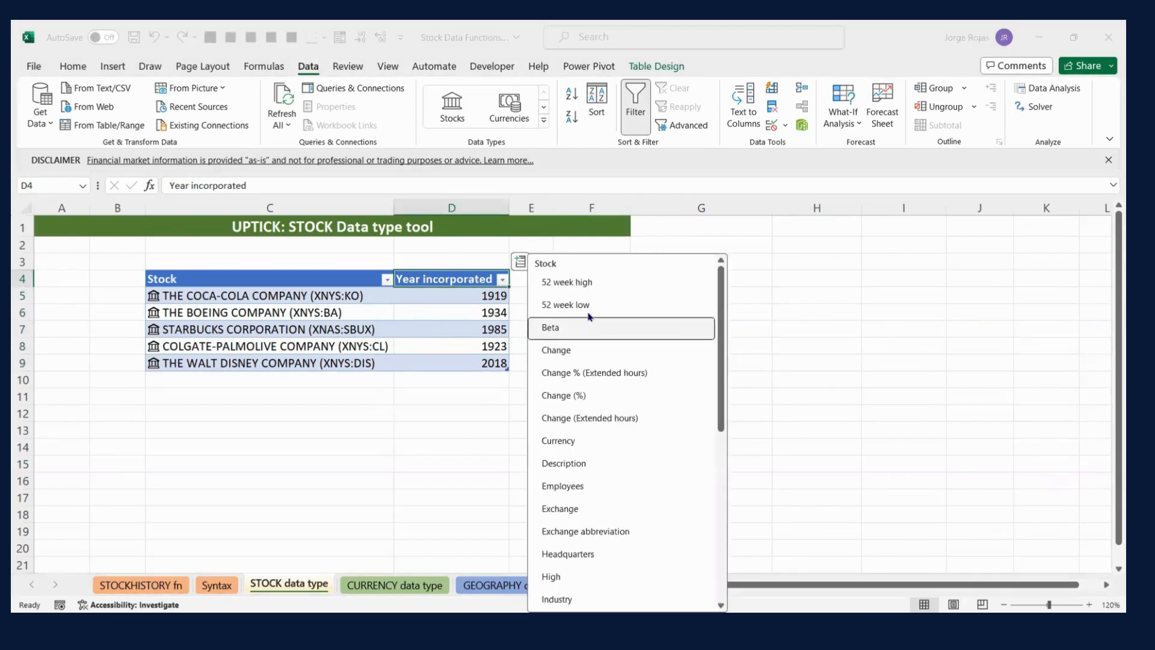
# - Add the 52 week high, 52 week low and Beta fields as new columns of the stock table
pyautogui.click(582, 284)
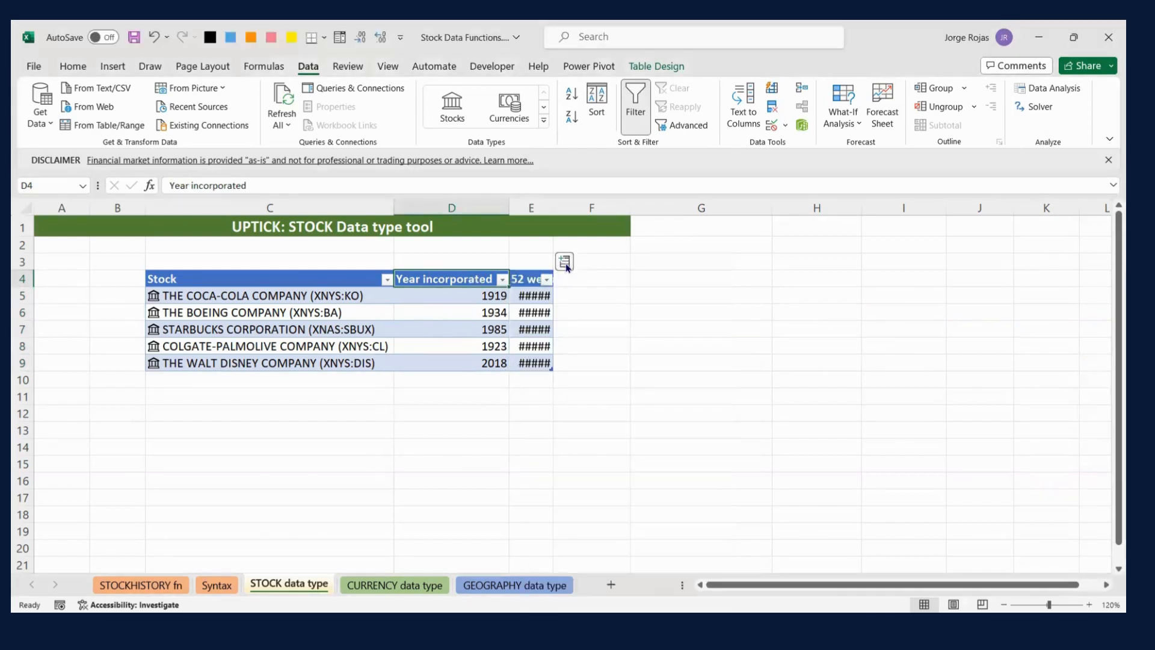
pyautogui.click(566, 267)
pyautogui.click(599, 305)
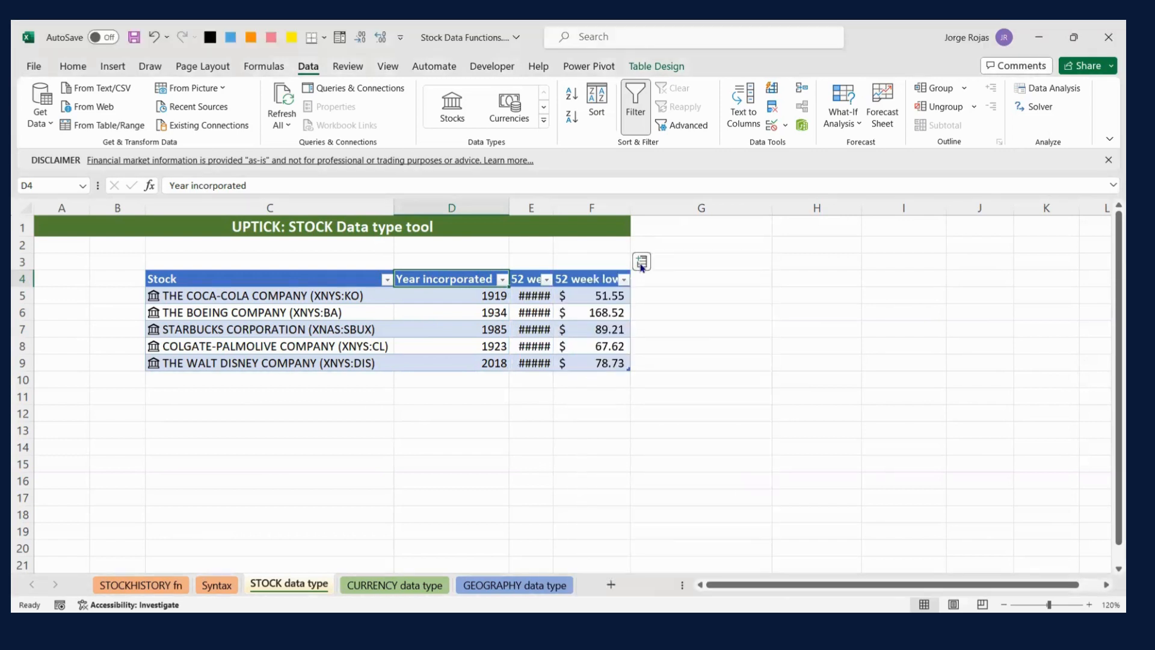
pyautogui.click(642, 265)
pyautogui.click(675, 328)
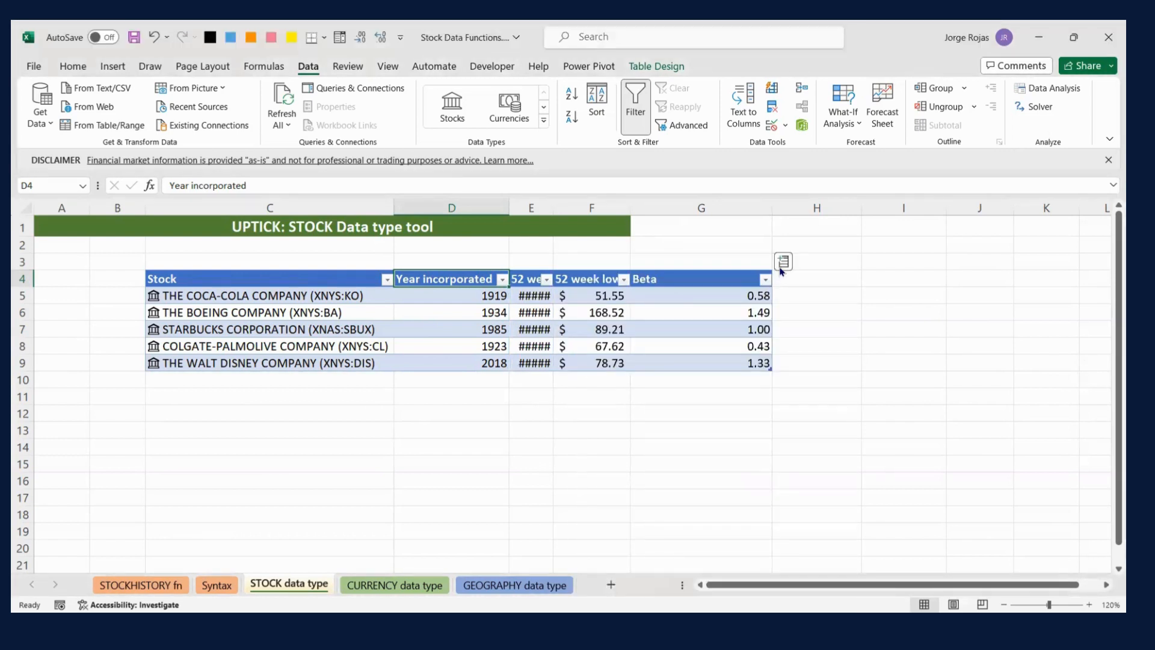
# - Add the Employees and Exchange fields as new columns of the stock table
pyautogui.click(780, 269)
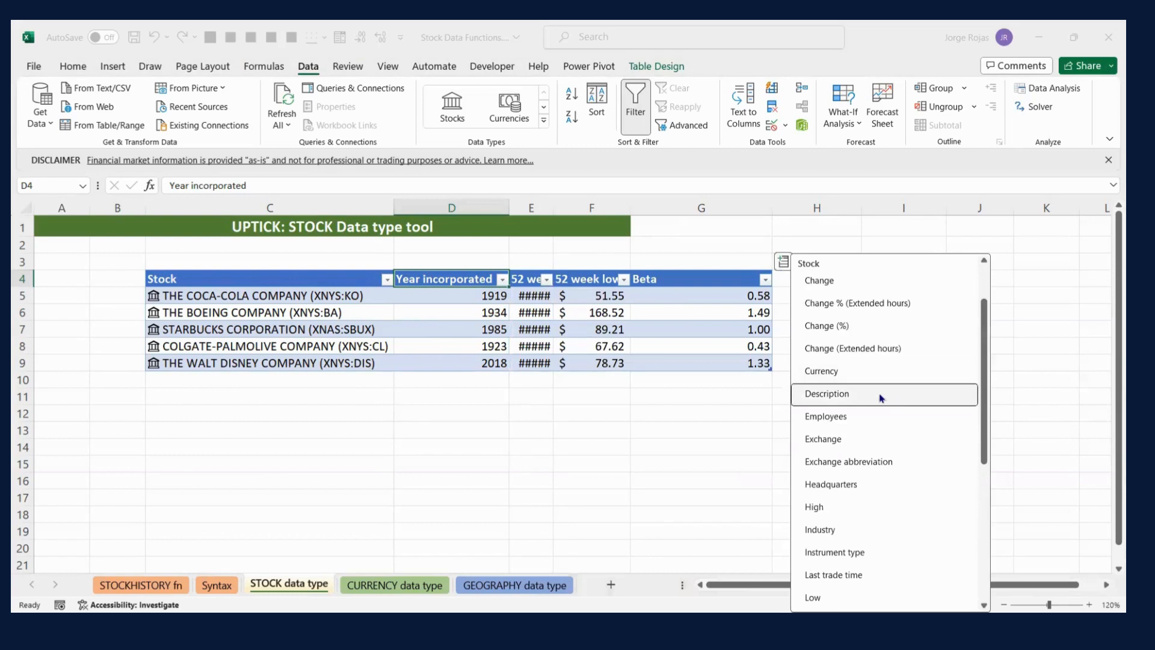
pyautogui.click(854, 425)
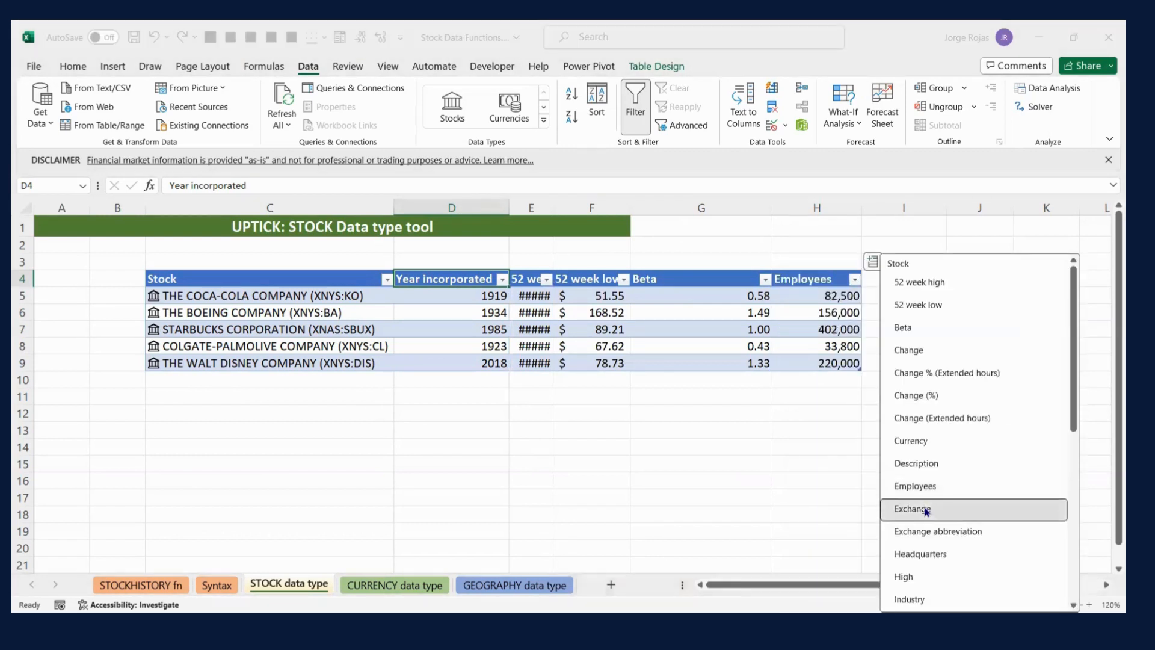
pyautogui.click(923, 510)
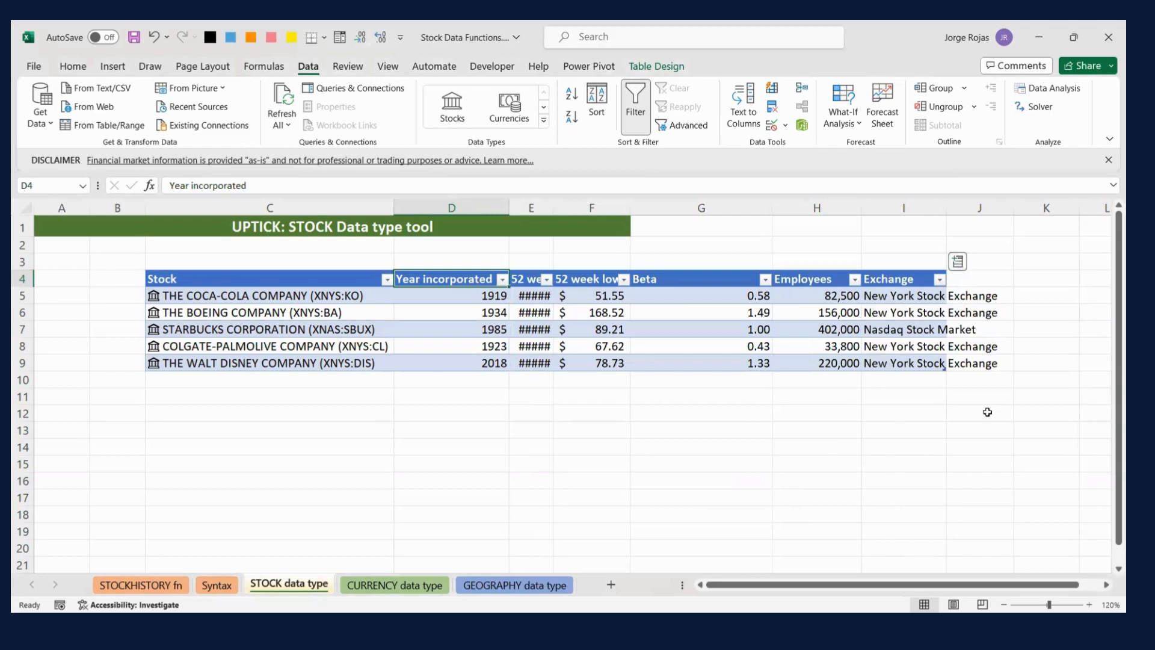
pyautogui.scroll(-3, 960, 301)
pyautogui.scroll(2, 967, 250)
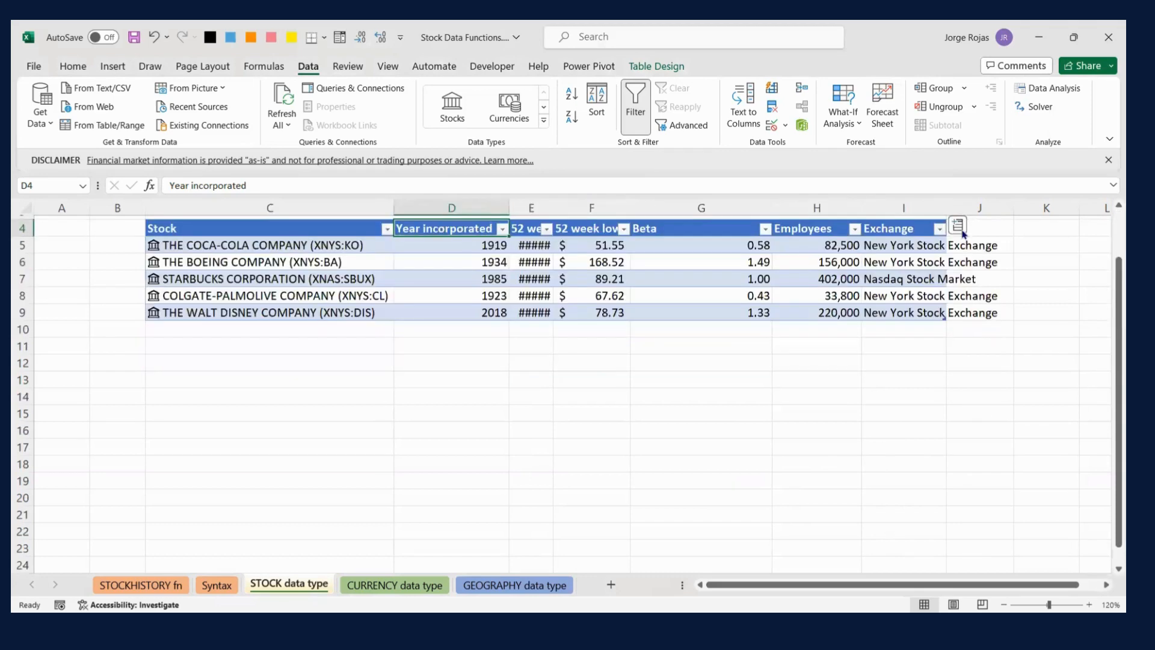
# - Add the Industry field as a new column of the stock table
pyautogui.click(960, 229)
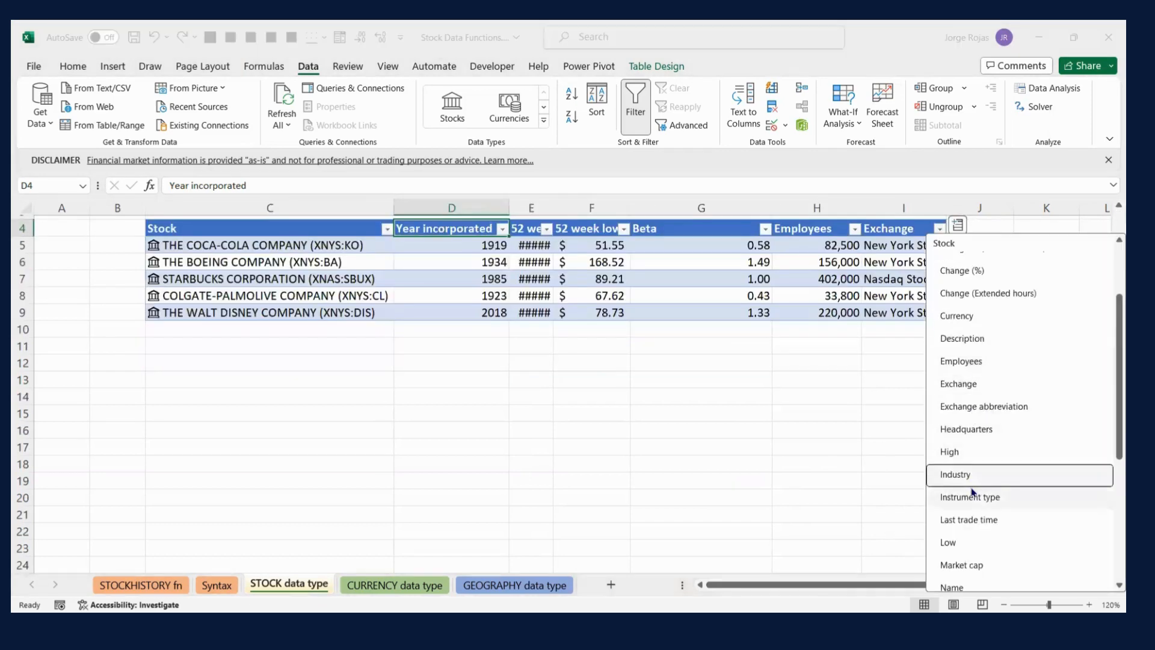
pyautogui.click(971, 481)
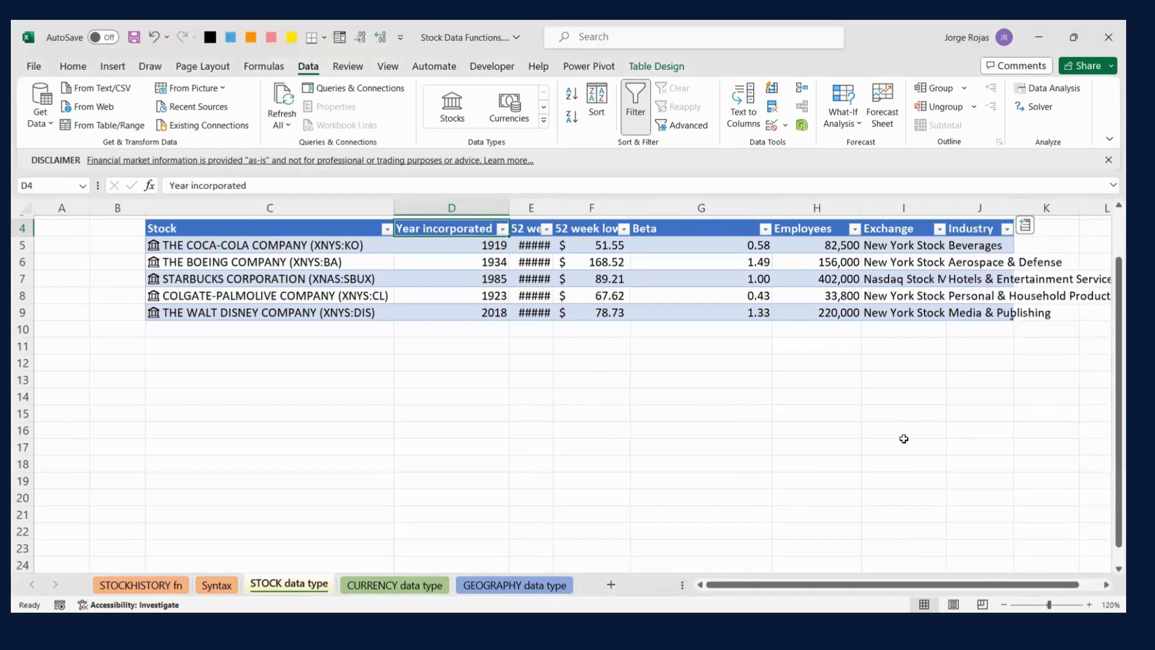
# - AutoFit the widths of columns C through J to the contents of the stock table
pyautogui.scroll(1, 904, 438)
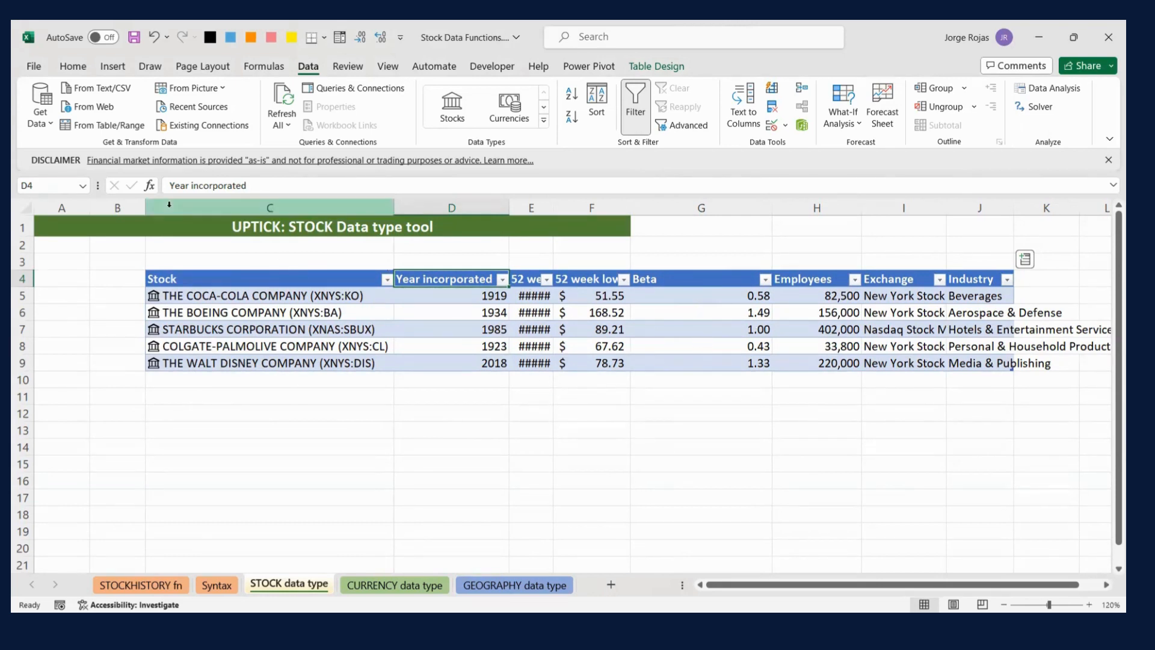
pyautogui.moveTo(168, 207)
pyautogui.mouseDown()
pyautogui.moveTo(348, 228)
pyautogui.moveTo(452, 210)
pyautogui.moveTo(507, 222)
pyautogui.mouseUp()
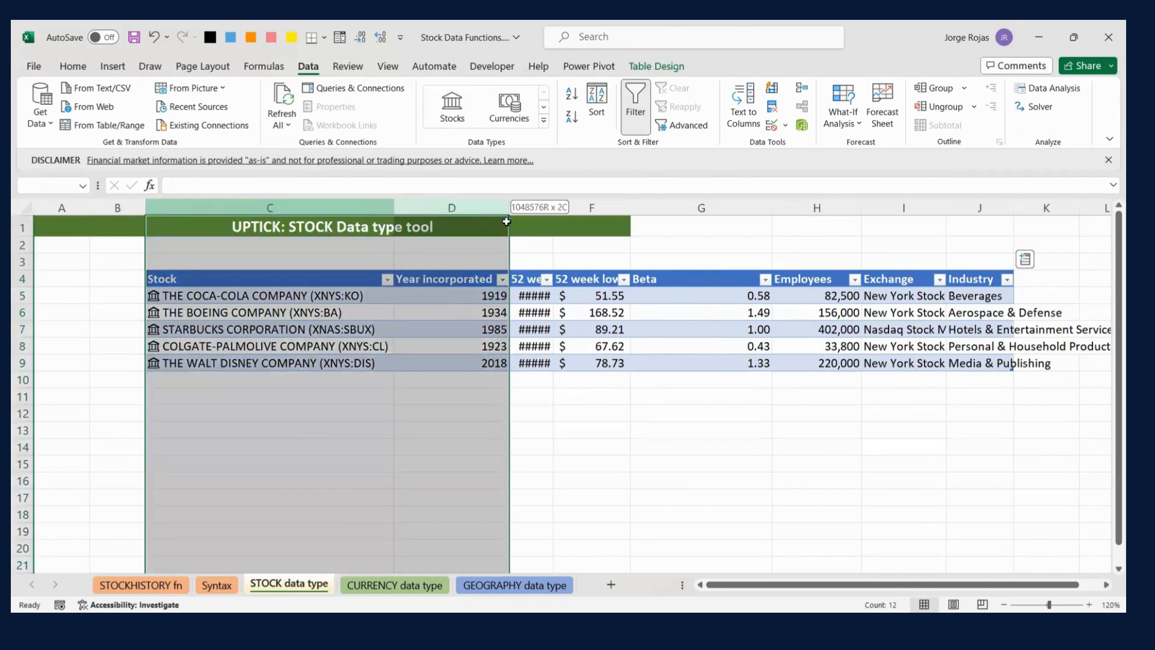
pyautogui.moveTo(930, 218); pyautogui.dragTo(973, 216)
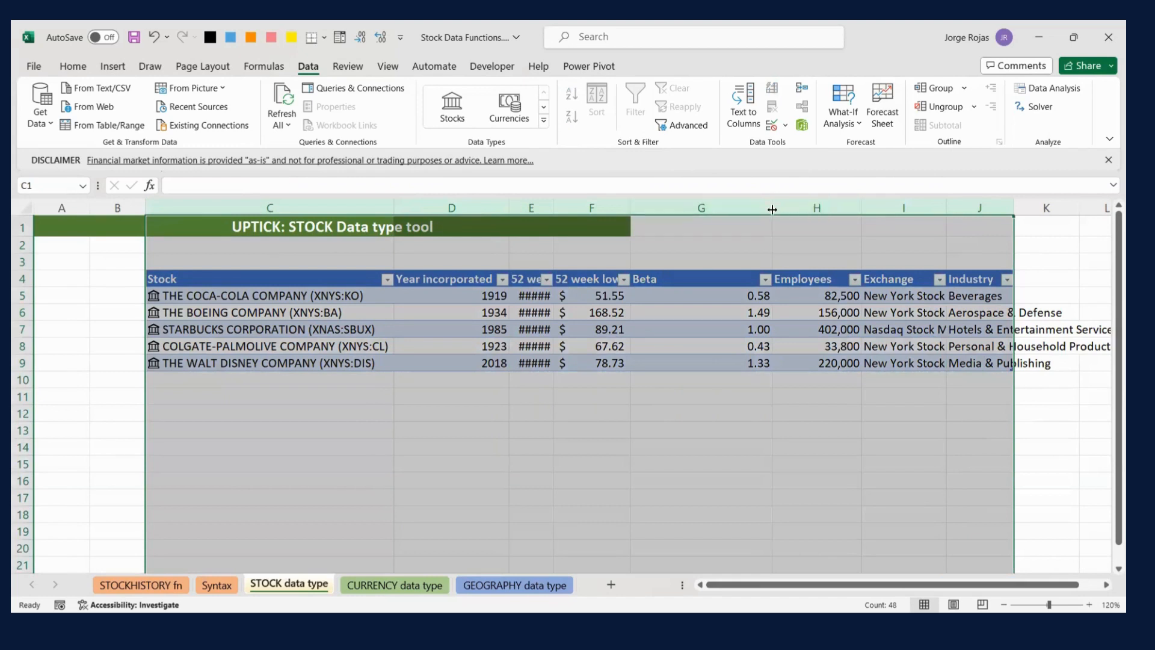
pyautogui.doubleClick(771, 208)
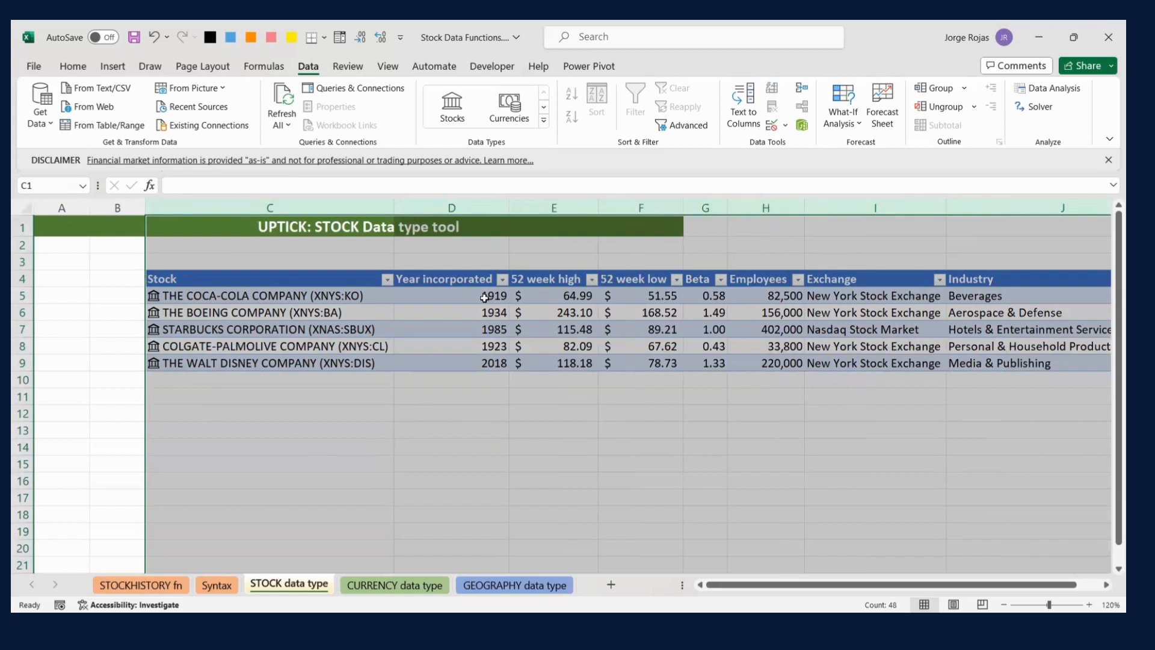
# - Center the contents of columns C through J horizontally
pyautogui.click(85, 68)
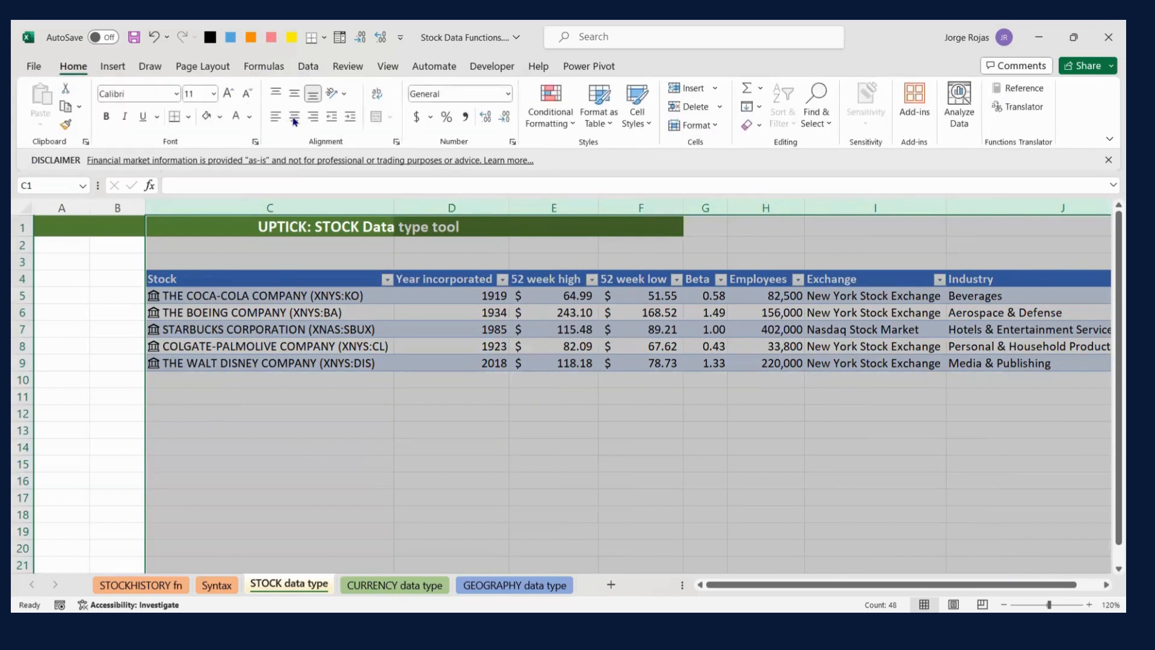
pyautogui.click(294, 118)
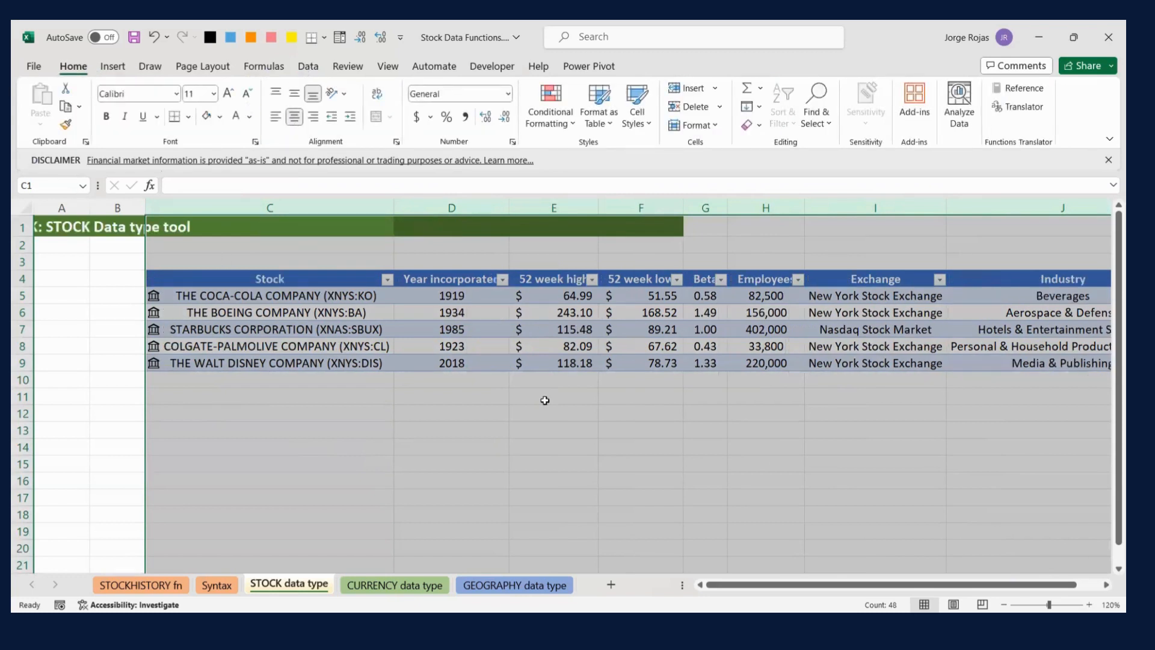
pyautogui.click(724, 507)
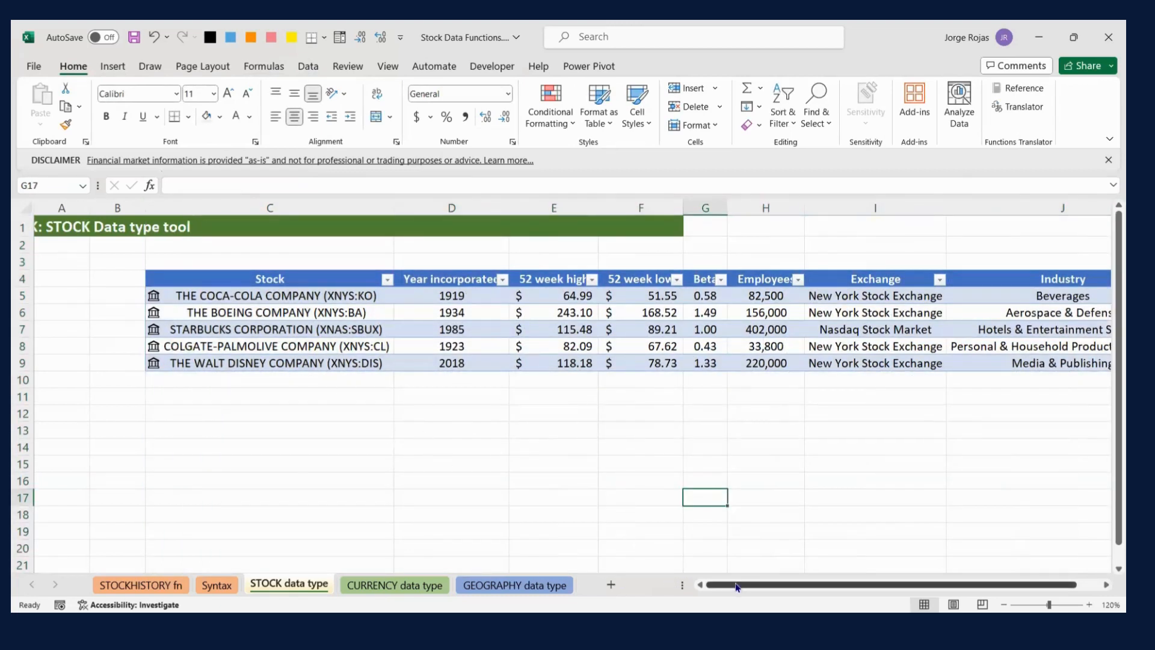
# - Examine the extracted values in the Year incorporated, Exchange and Industry columns and from 52 week high through Employees
pyautogui.moveTo(737, 587); pyautogui.dragTo(848, 574)
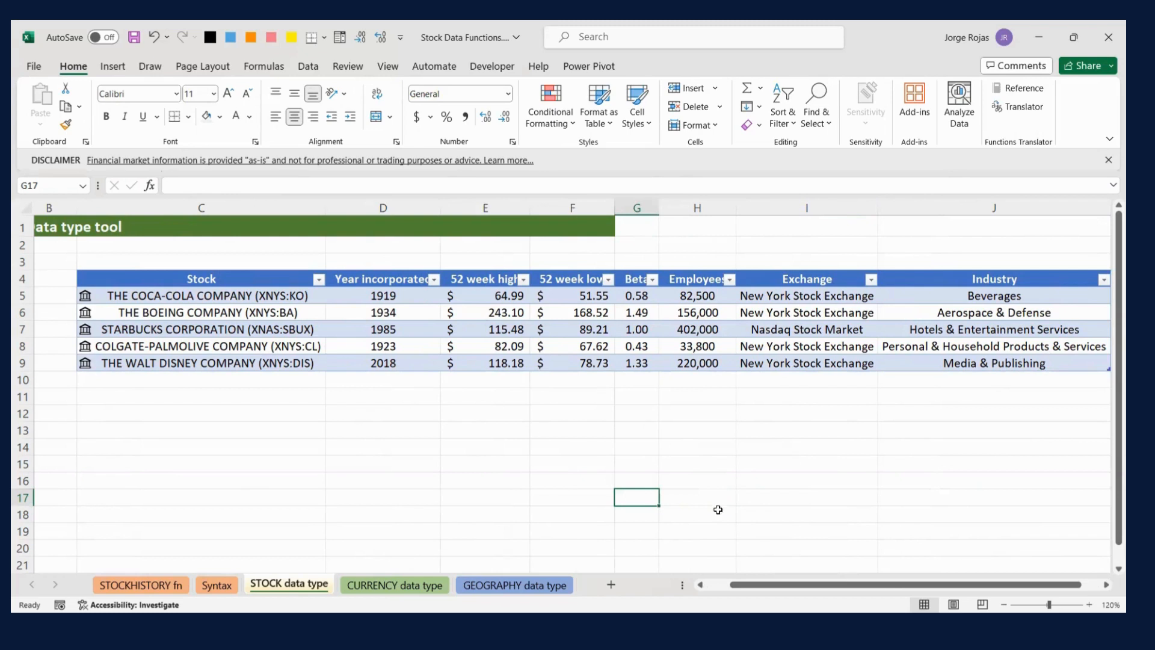
pyautogui.click(315, 71)
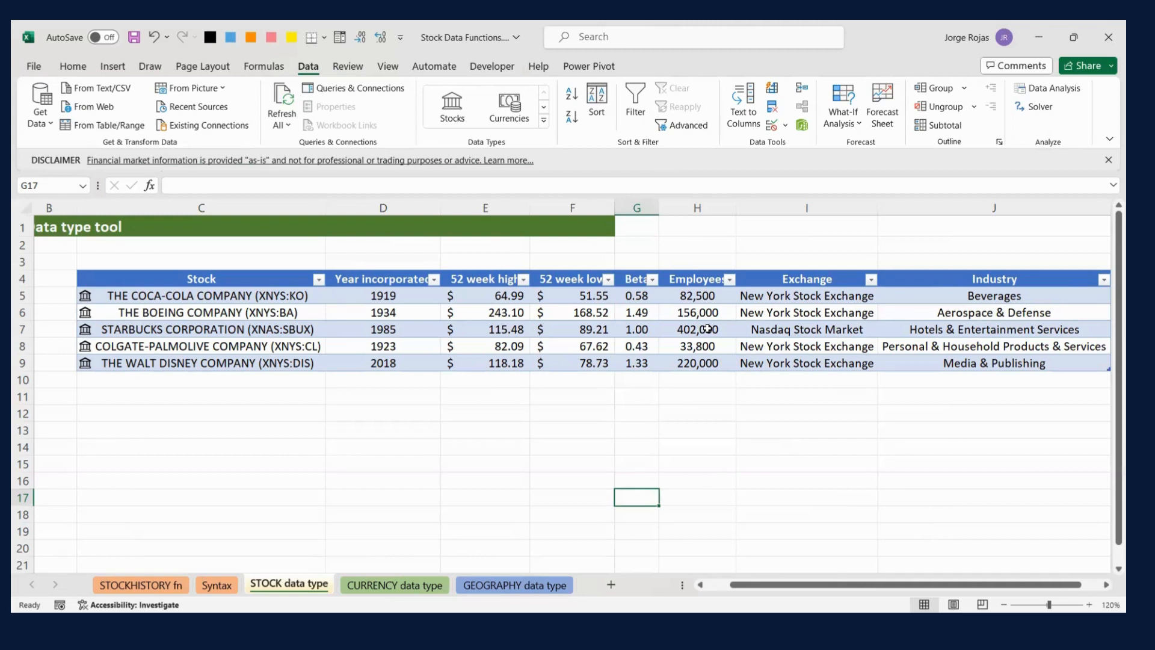
pyautogui.moveTo(382, 294); pyautogui.dragTo(377, 367)
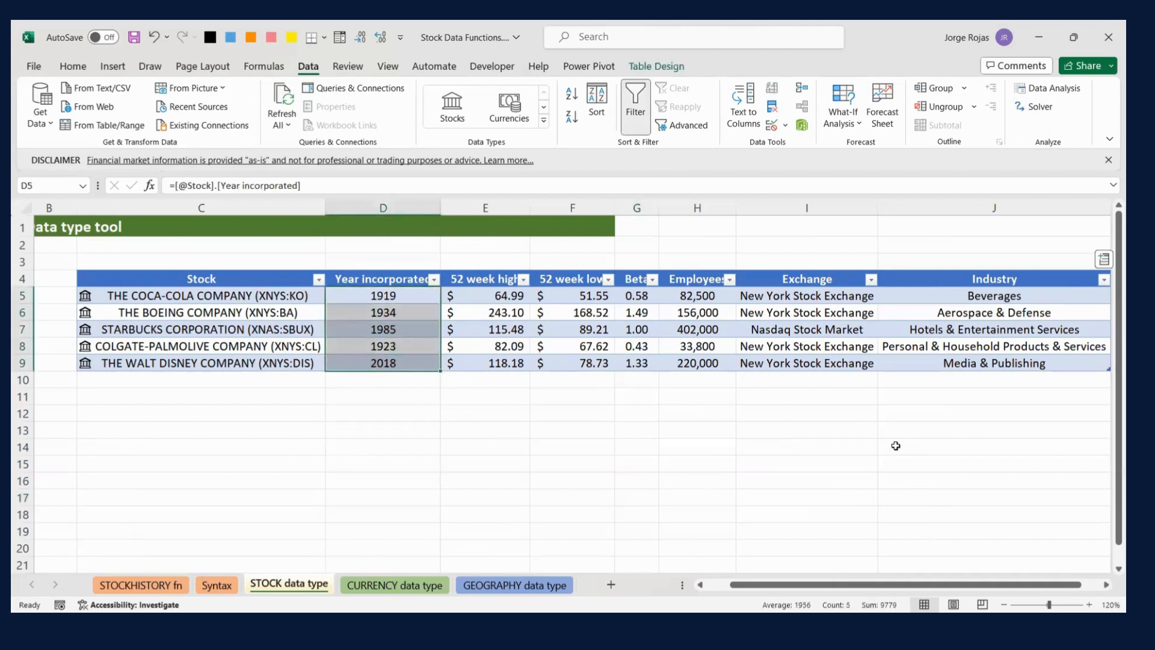
pyautogui.moveTo(803, 294); pyautogui.dragTo(812, 359)
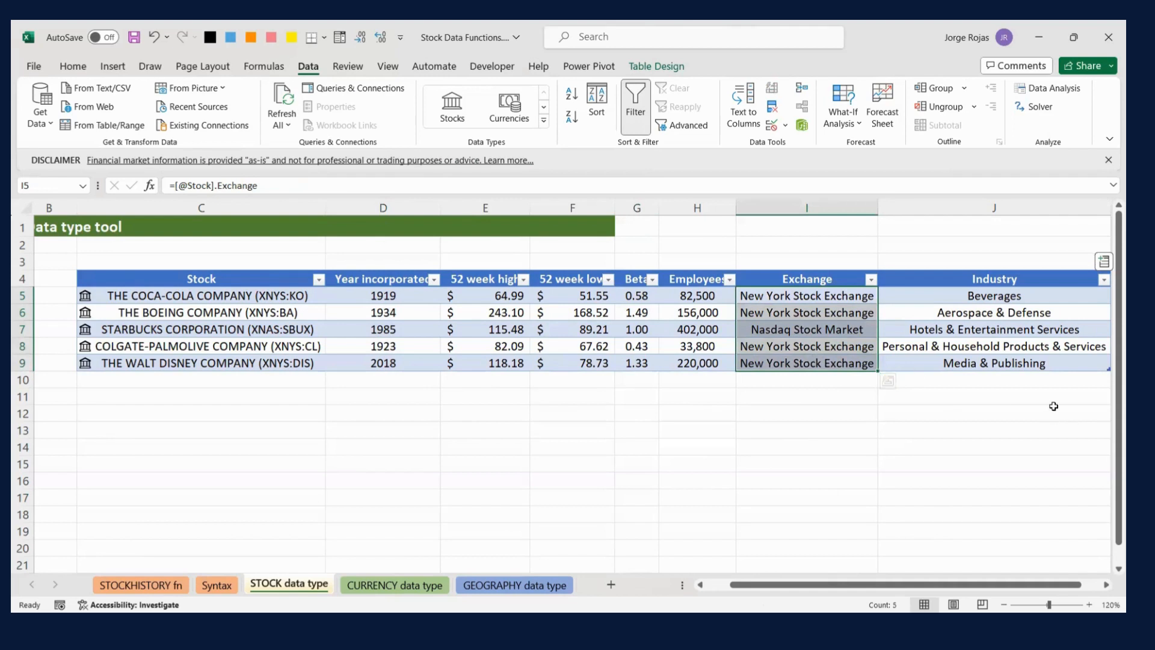
pyautogui.moveTo(994, 294); pyautogui.dragTo(985, 364)
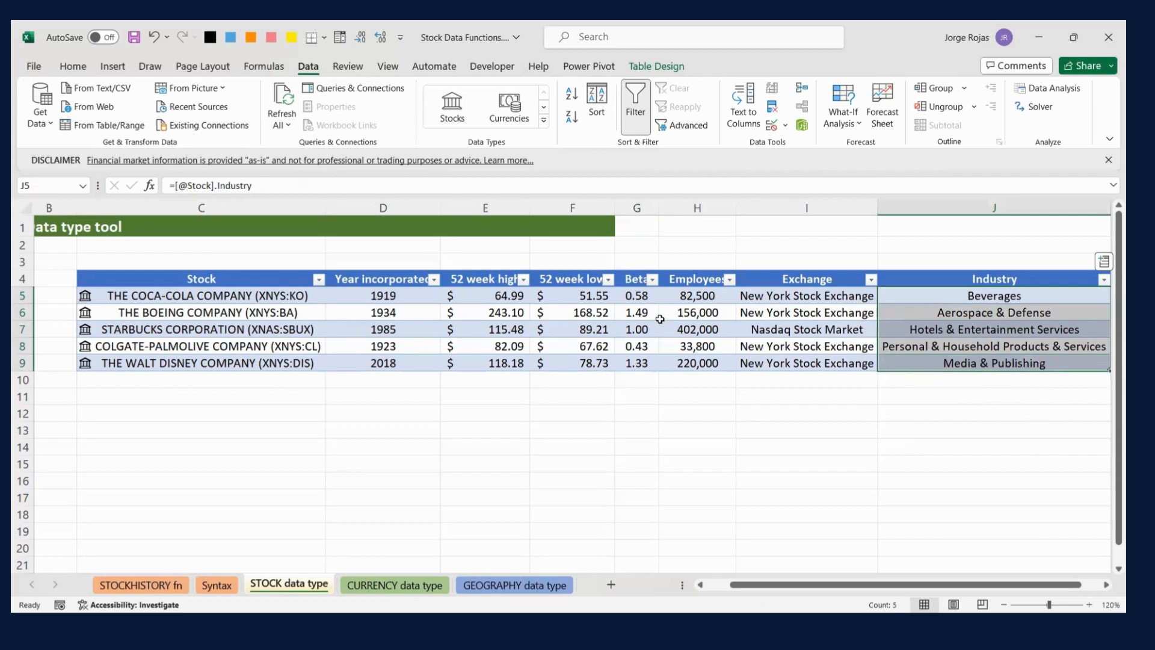
pyautogui.moveTo(494, 297); pyautogui.dragTo(689, 359)
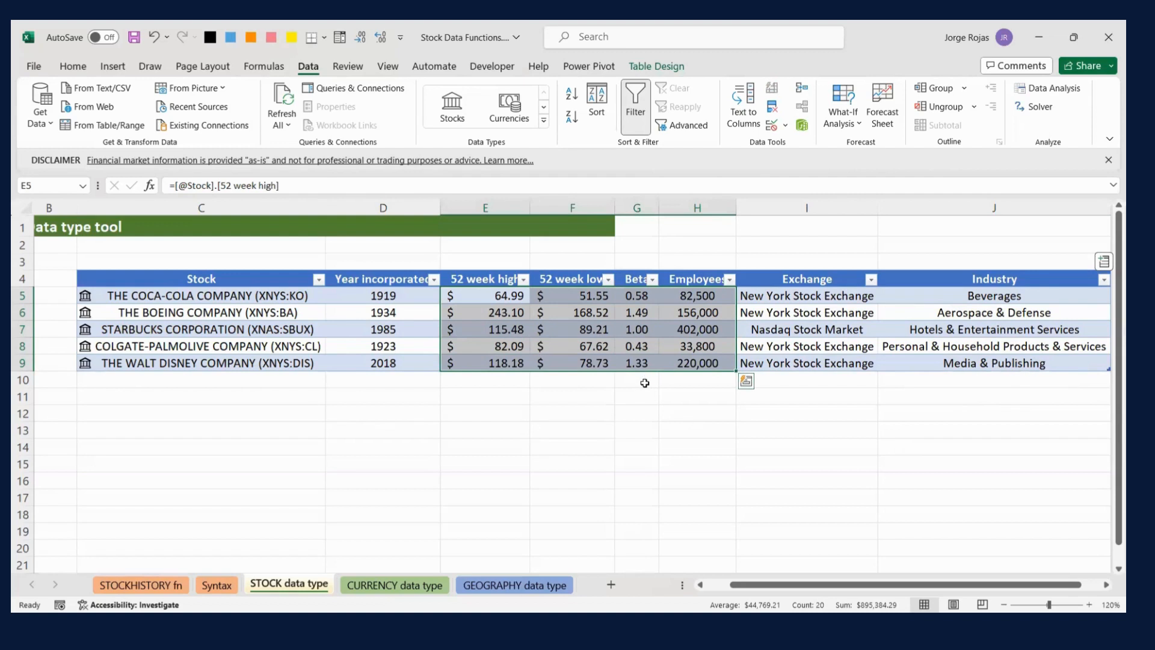